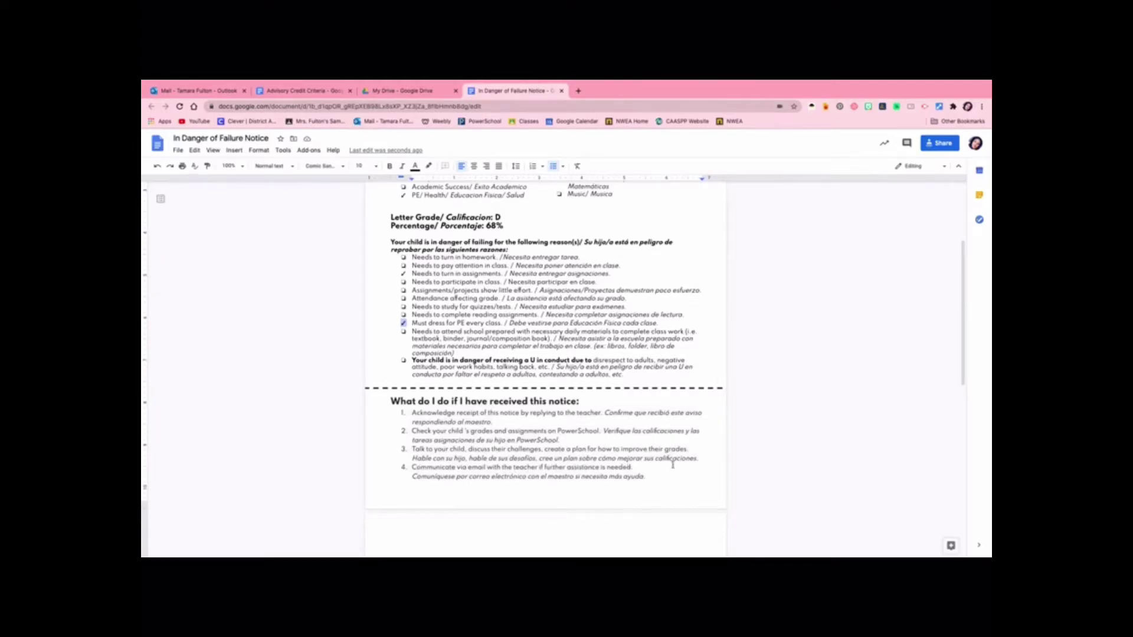
Switch to Excel and open the parentemails2020.xlsx workbook in full screen.
{"action": "scroll", "coordinate": [675, 466], "scroll_direction": "up", "scroll_amount": 1}
{"action": "scroll", "coordinate": [676, 470], "scroll_direction": "up", "scroll_amount": 5}
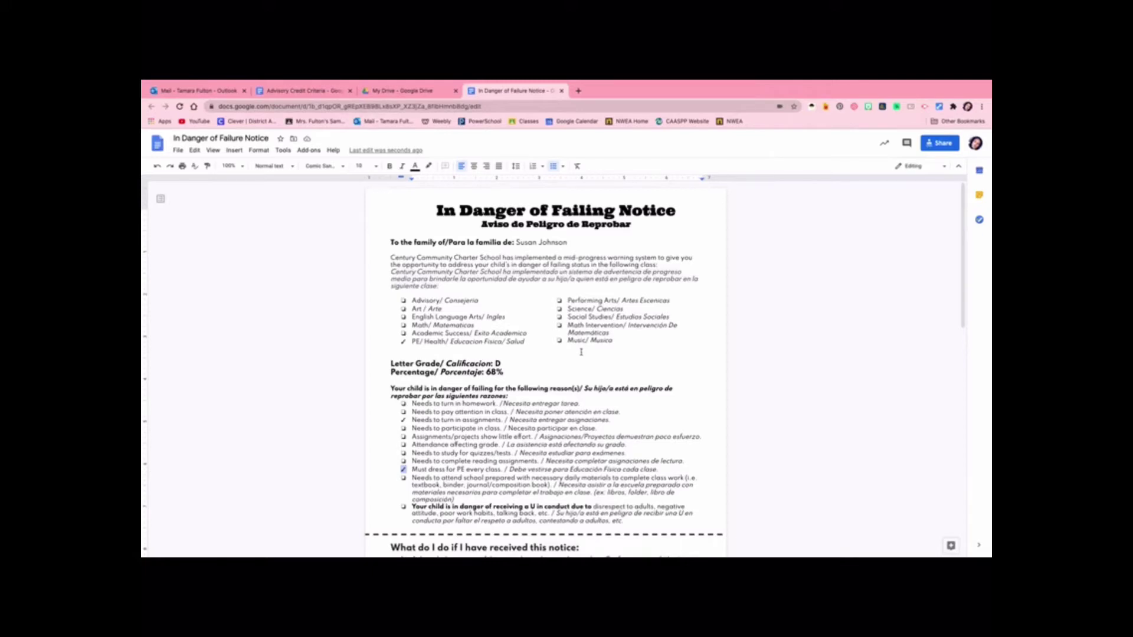
{"action": "key", "text": "super+Tab"}
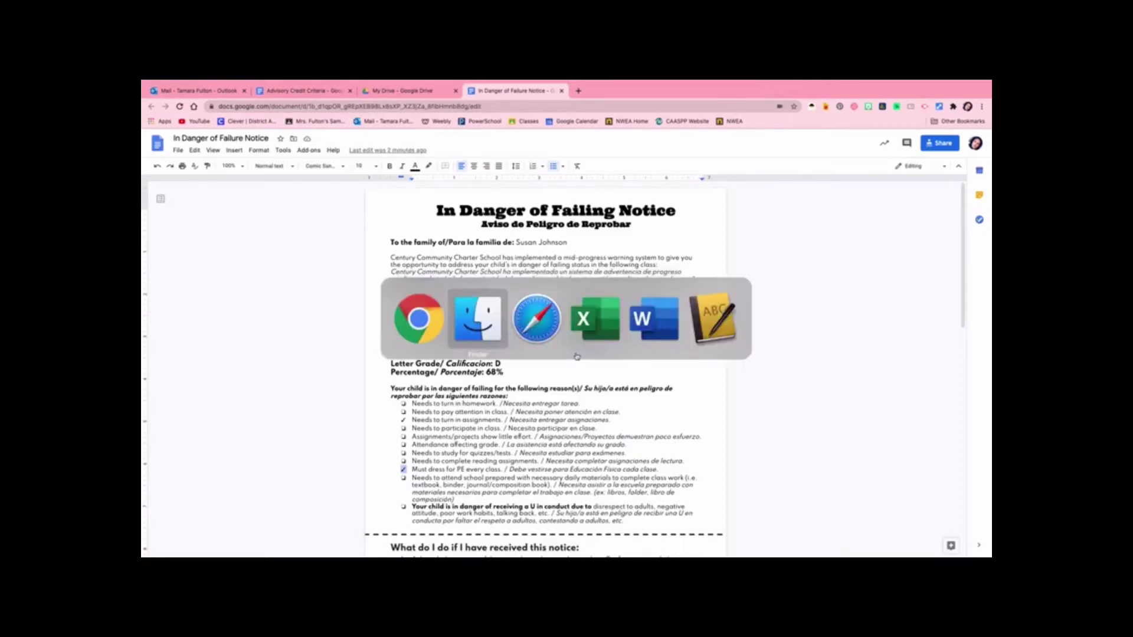
{"action": "key", "text": "super+Tab"}
{"action": "key", "text": "super+Tab"}
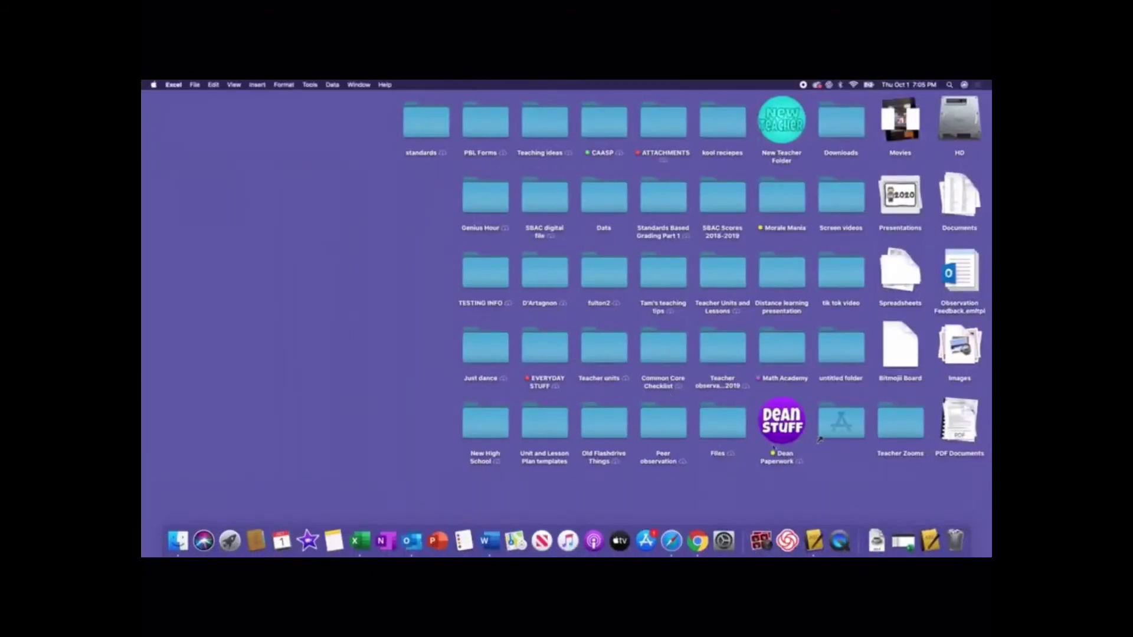
{"action": "left_click", "coordinate": [903, 541]}
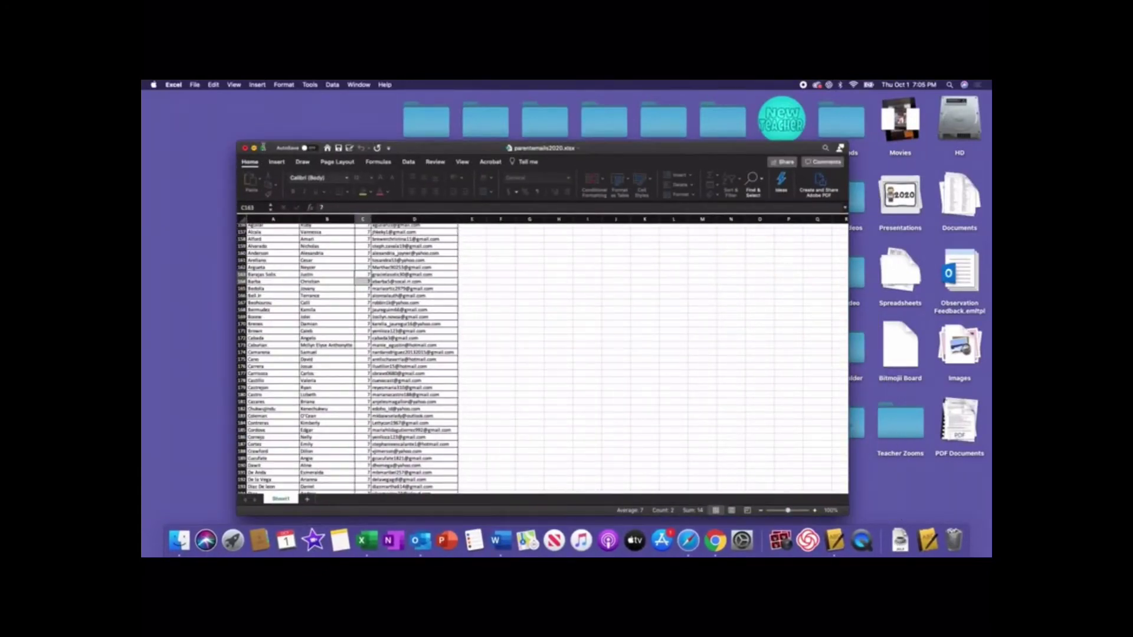
{"action": "left_click", "coordinate": [263, 148]}
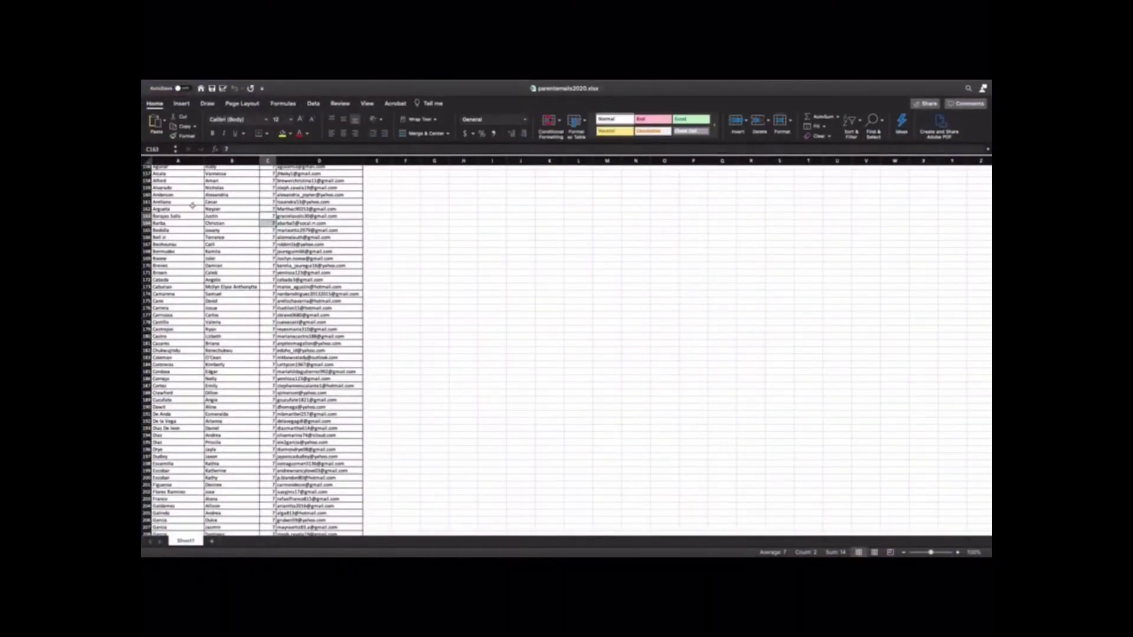
Look through the list of students' grades and primary contact emails, and close the workbook.
{"action": "scroll", "coordinate": [254, 206], "scroll_direction": "up", "scroll_amount": 20}
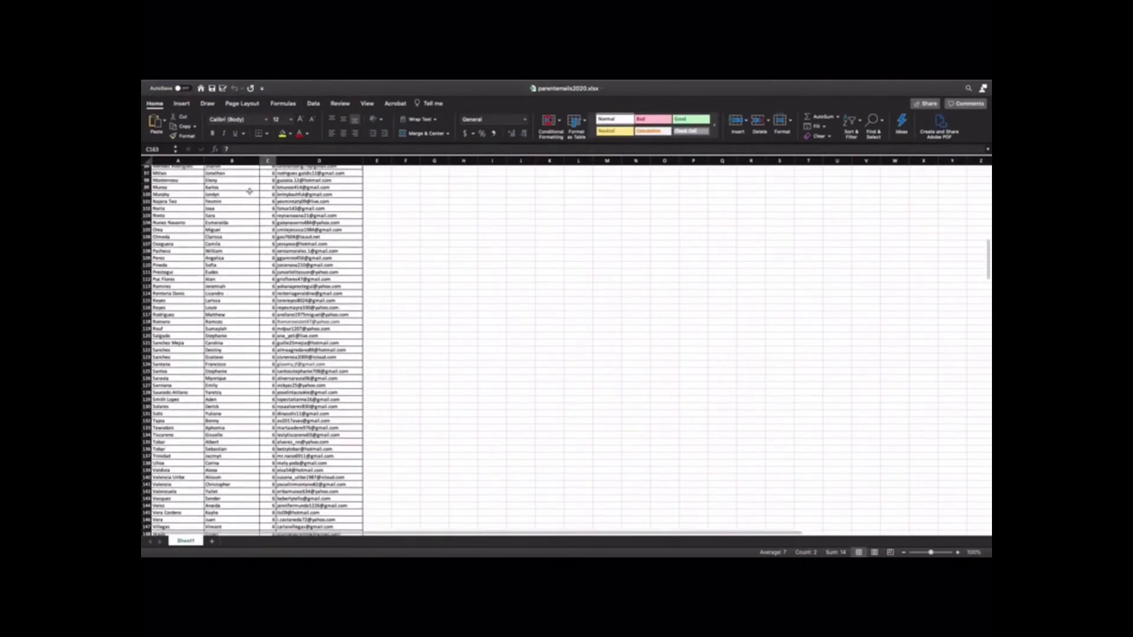
{"action": "scroll", "coordinate": [249, 190], "scroll_direction": "up", "scroll_amount": 15}
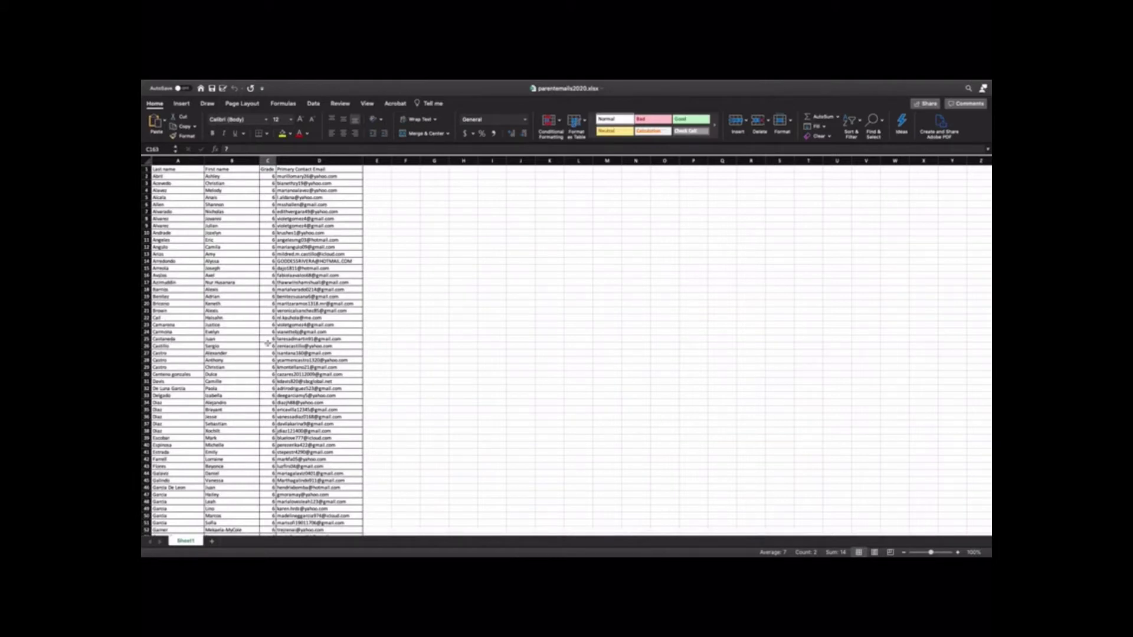
{"action": "scroll", "coordinate": [247, 337], "scroll_direction": "down", "scroll_amount": 20}
{"action": "scroll", "coordinate": [247, 326], "scroll_direction": "down", "scroll_amount": 20}
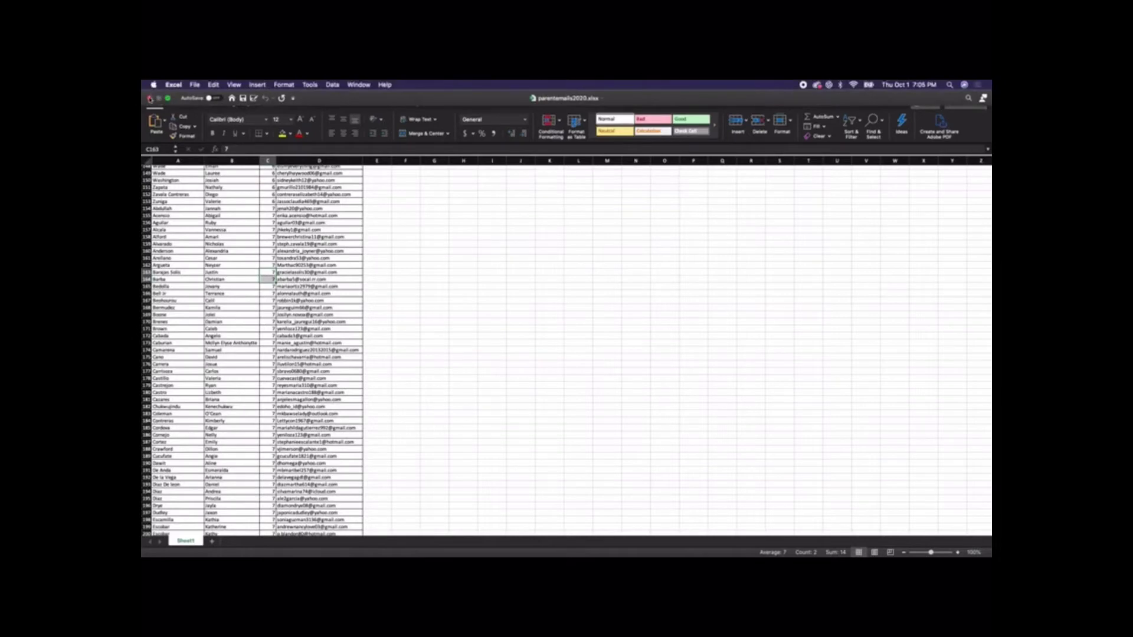
{"action": "left_click", "coordinate": [150, 98]}
Switch to PowerTeacher Gradebook and start a new assignment, saving the modified scores of the scoresheet.
{"action": "key", "text": "super+Tab"}
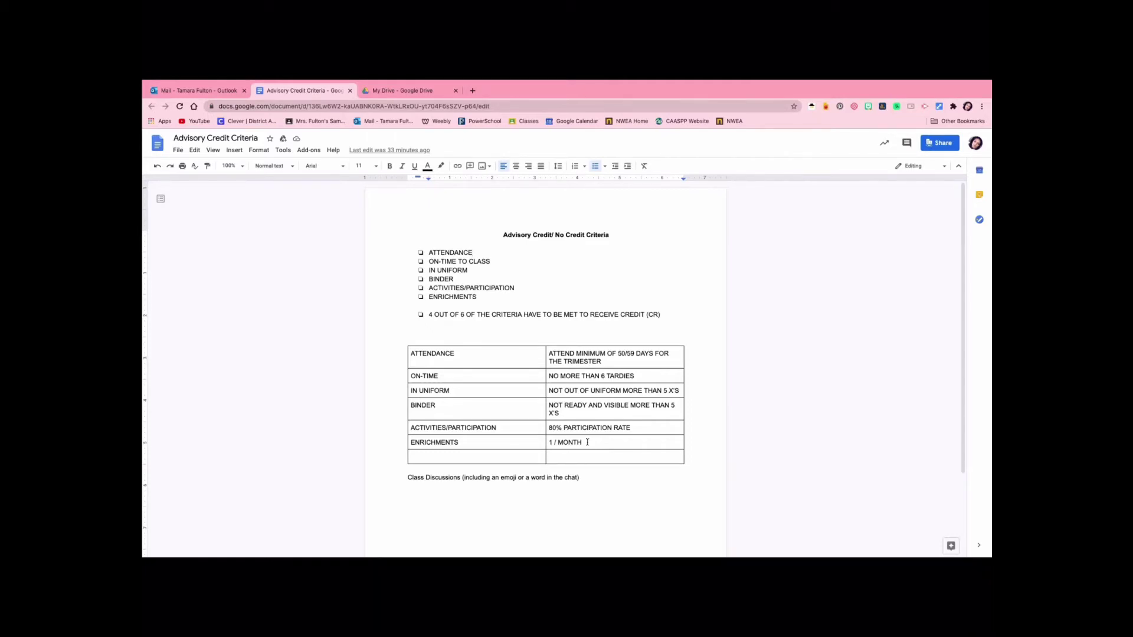
{"action": "key", "text": "super+Tab"}
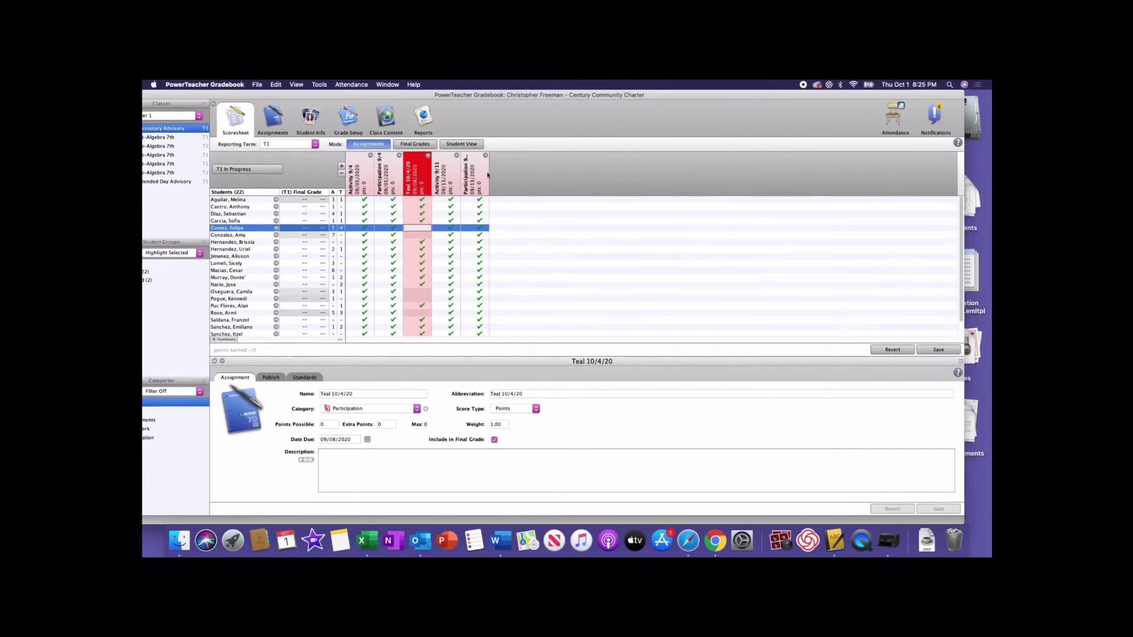
{"action": "left_click", "coordinate": [342, 170]}
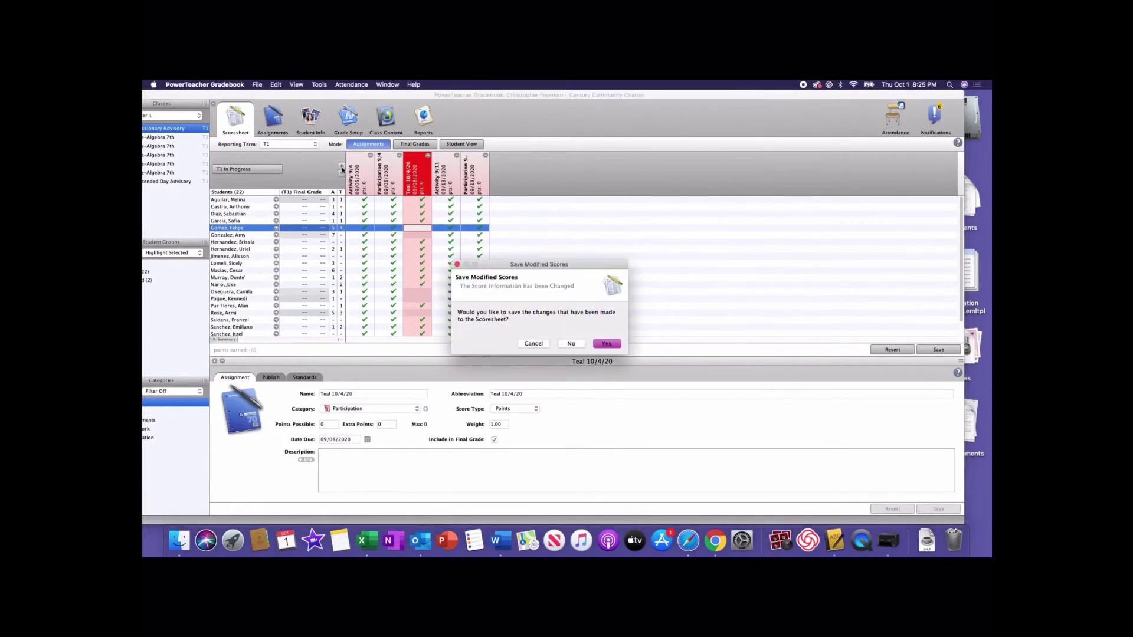
{"action": "left_click", "coordinate": [608, 342]}
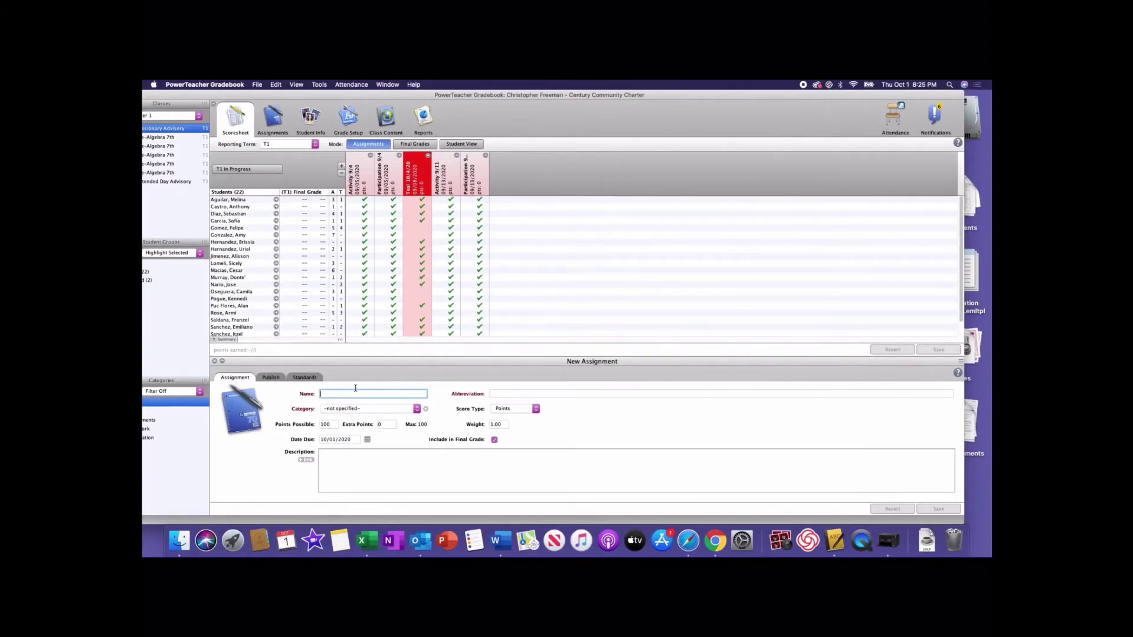
Create the assignment "Binders 10/1/20" in the Participation category with 0 points possible and save it.
{"action": "type", "text": "Binder"}
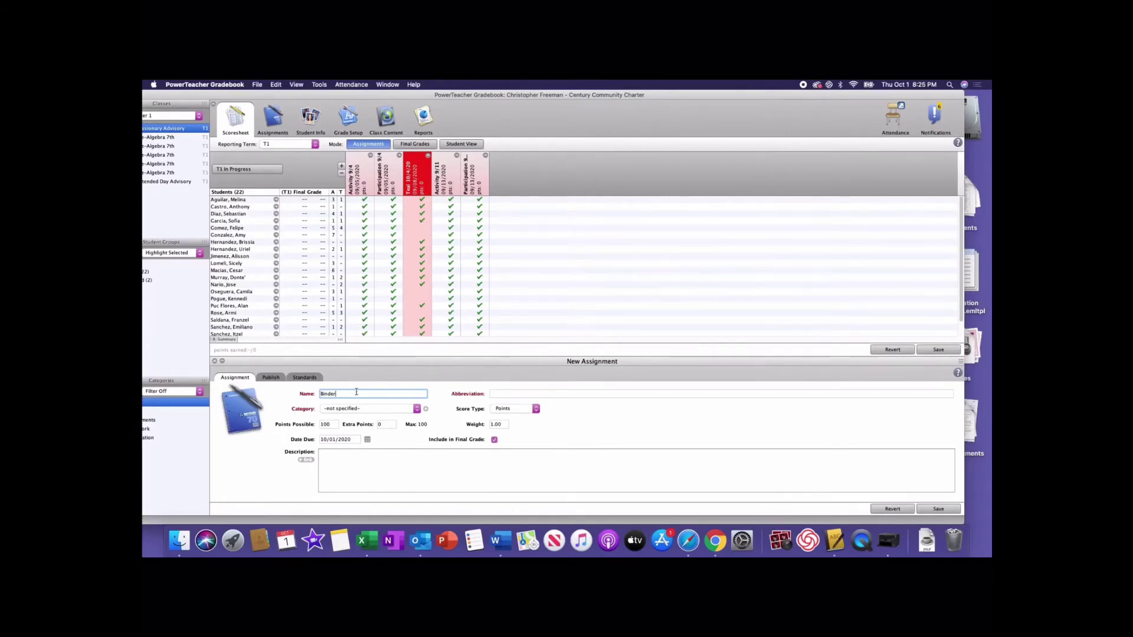
{"action": "type", "text": "s 10/1/20"}
{"action": "left_click", "coordinate": [412, 408]}
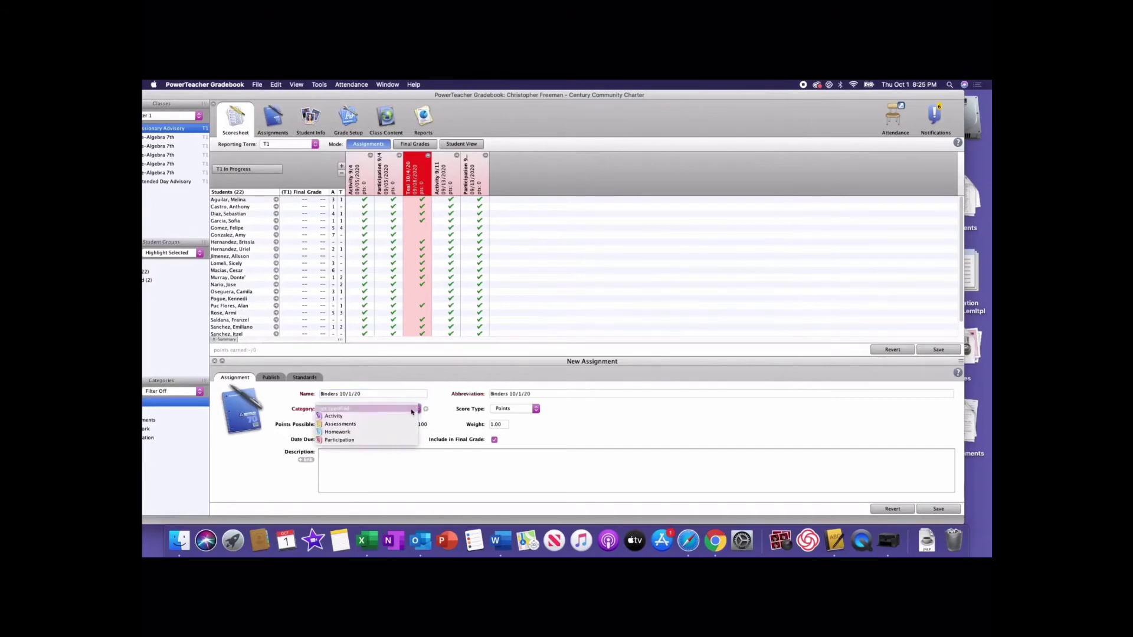
{"action": "left_click", "coordinate": [336, 440]}
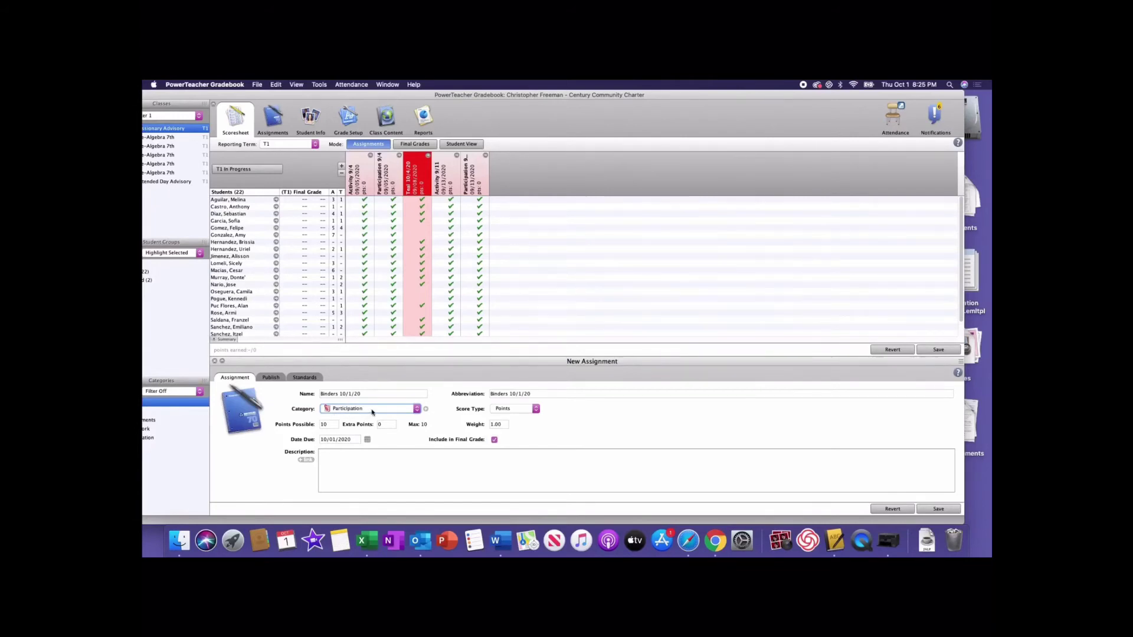
{"action": "left_click", "coordinate": [333, 424]}
{"action": "type", "text": "0"}
{"action": "left_click", "coordinate": [947, 511]}
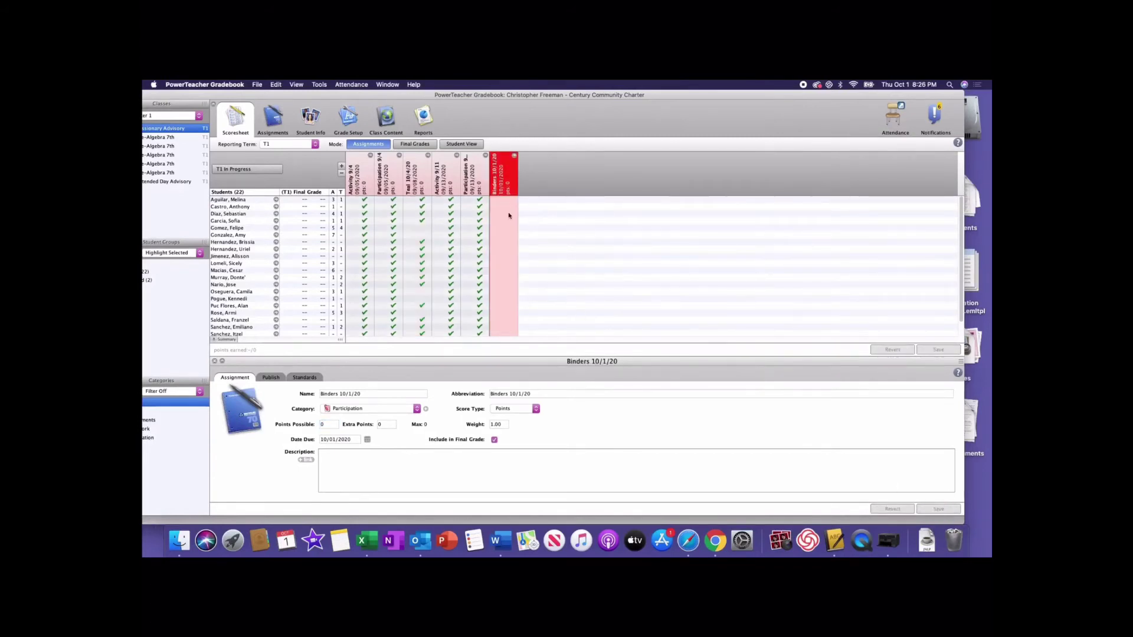
Mark the Binders 10/1/20 assignment as Collected for the first, second, third, fifth and sixth students in the list.
{"action": "mouse_move", "coordinate": [502, 183]}
{"action": "right_click", "coordinate": [507, 202]}
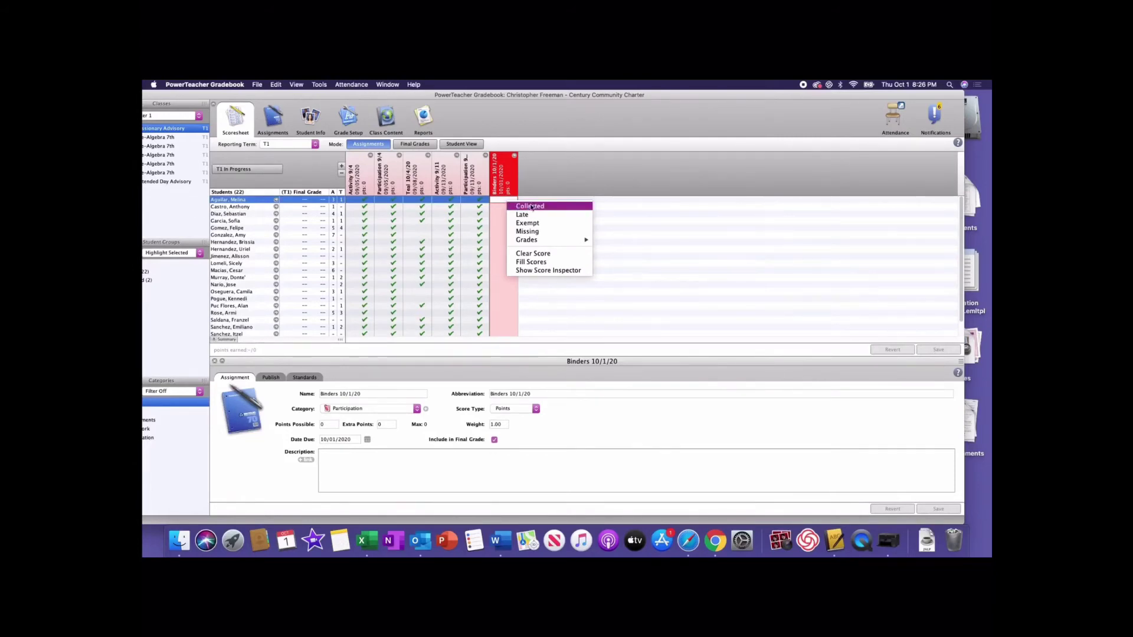
{"action": "left_click", "coordinate": [532, 206]}
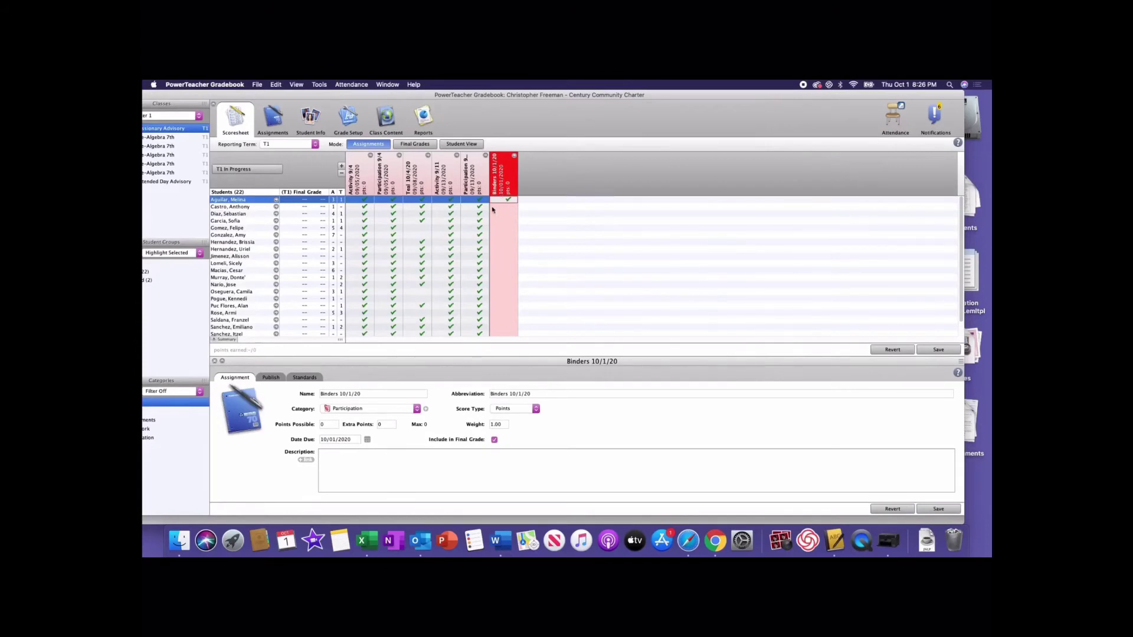
{"action": "right_click", "coordinate": [506, 213]}
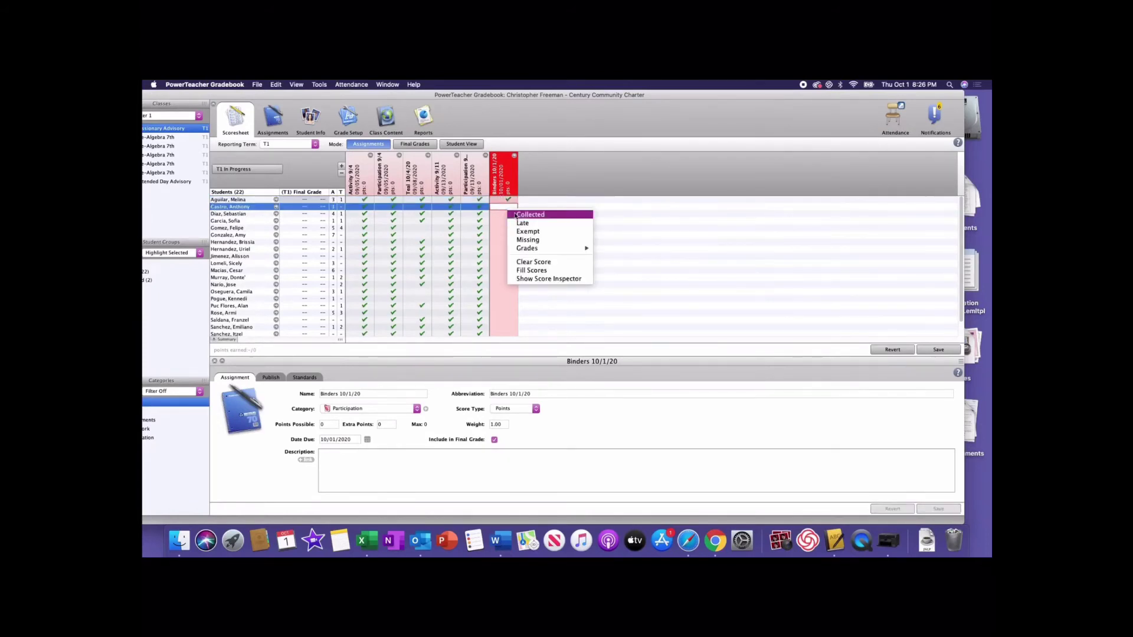
{"action": "left_click", "coordinate": [515, 216]}
{"action": "right_click", "coordinate": [511, 215]}
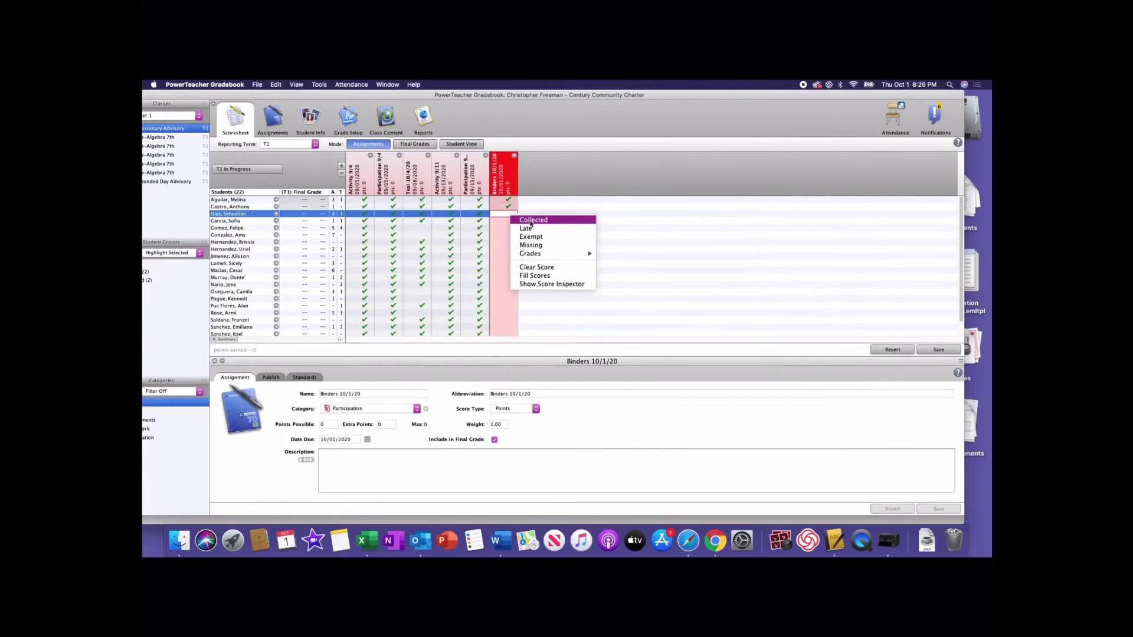
{"action": "left_click", "coordinate": [530, 221]}
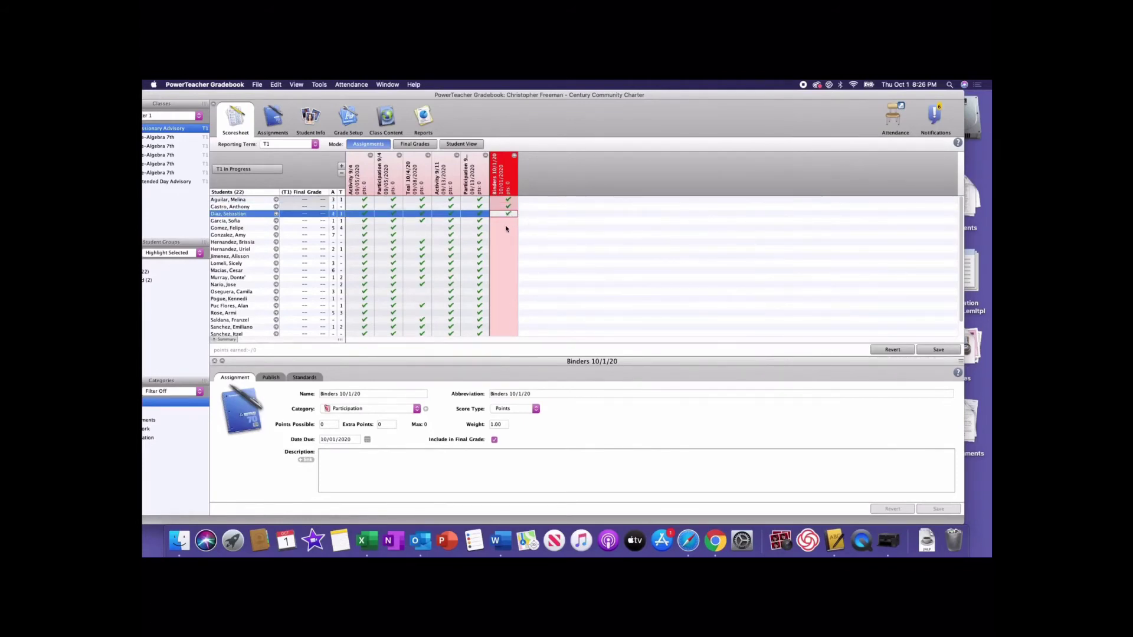
{"action": "left_click", "coordinate": [509, 223]}
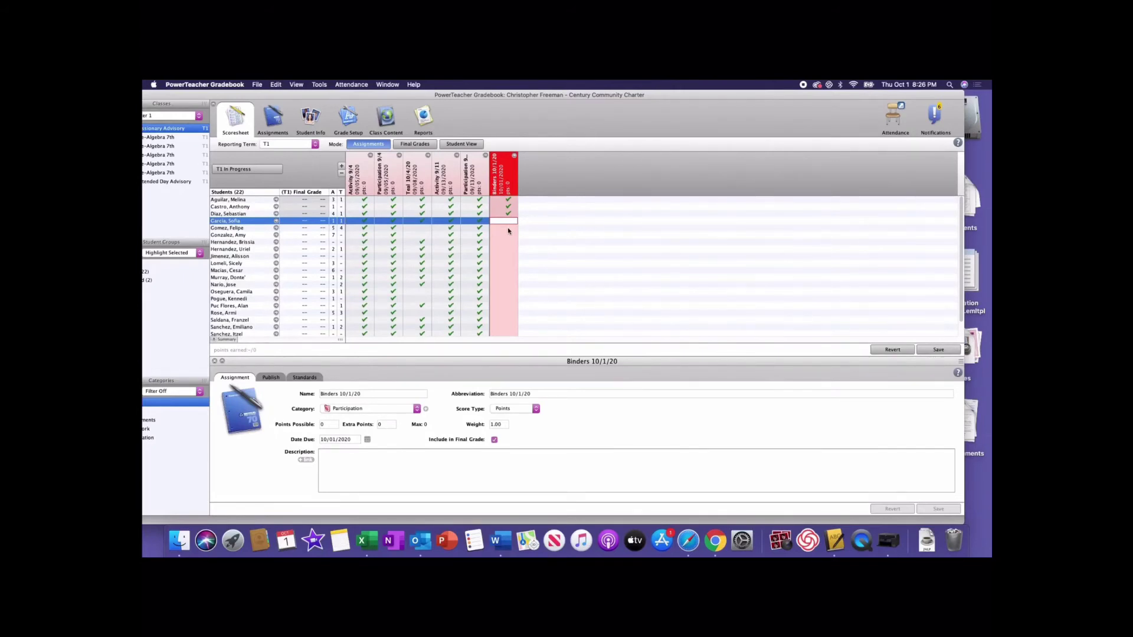
{"action": "right_click", "coordinate": [509, 231]}
{"action": "left_click", "coordinate": [508, 238]}
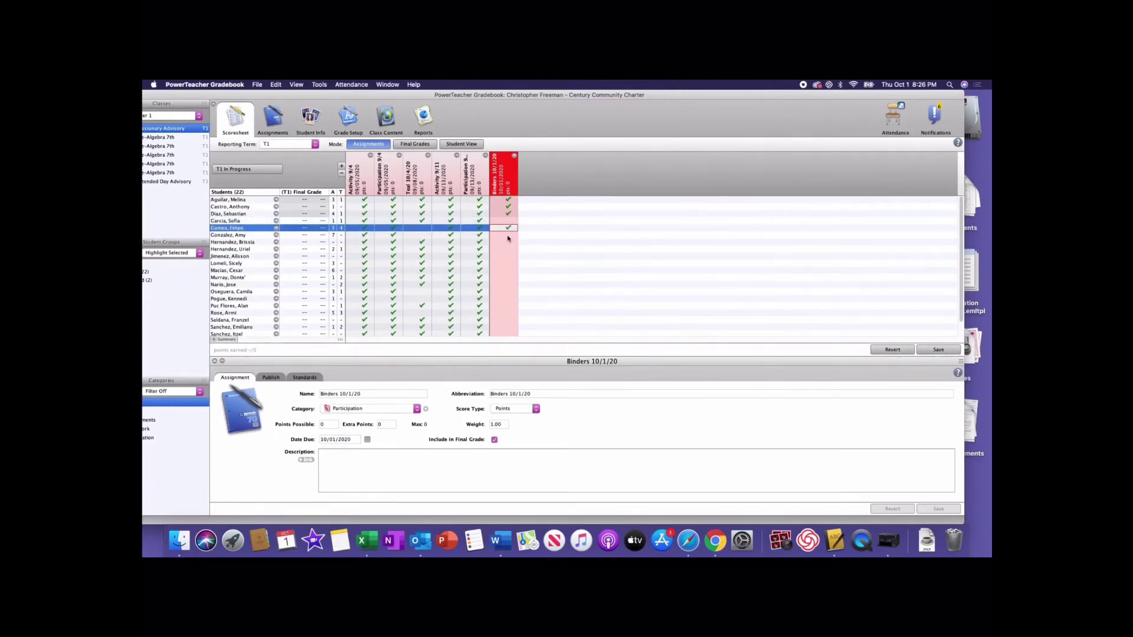
{"action": "right_click", "coordinate": [507, 238]}
{"action": "left_click", "coordinate": [511, 243]}
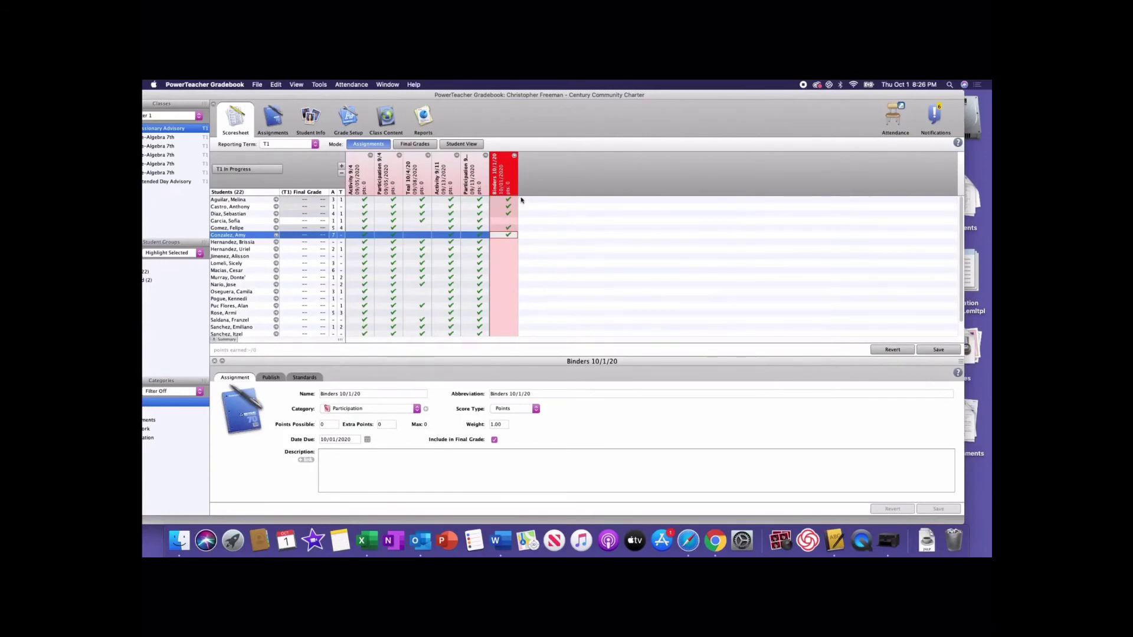
Fill all Binders 10/1/20 items with no score as Collected, and close the assignment details, saving the score changes.
{"action": "right_click", "coordinate": [513, 171]}
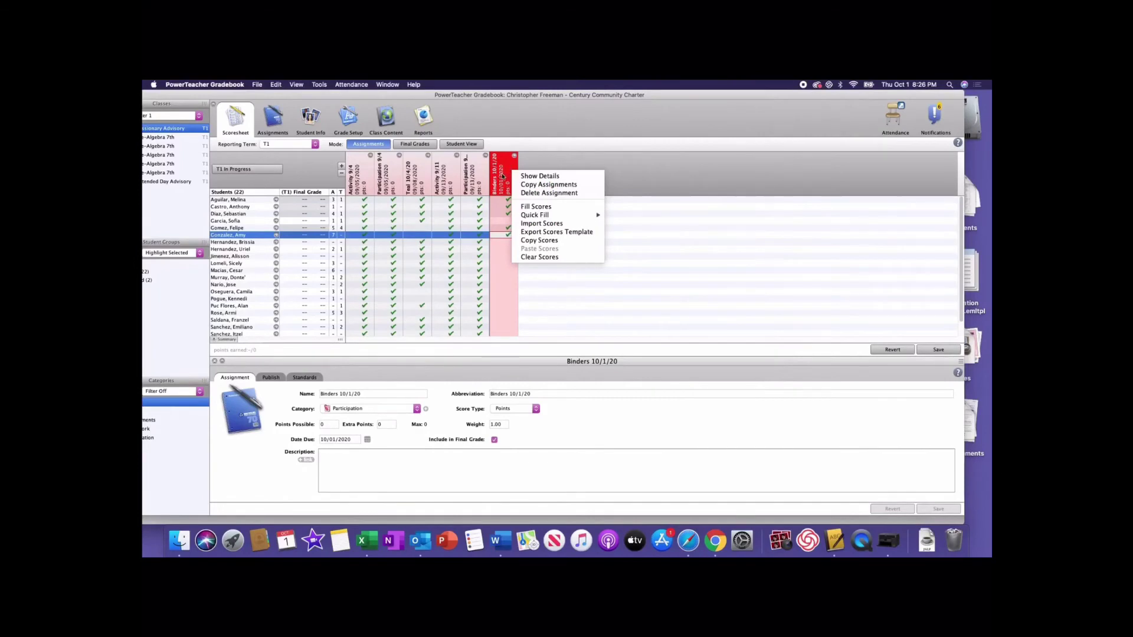
{"action": "left_click", "coordinate": [544, 207]}
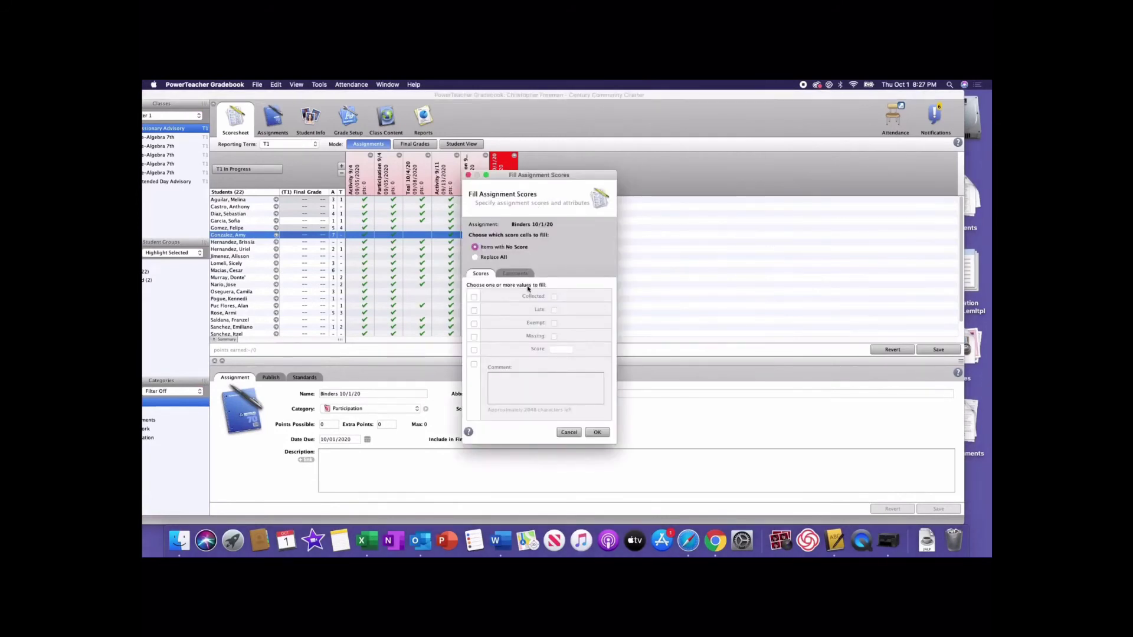
{"action": "left_click", "coordinate": [474, 298]}
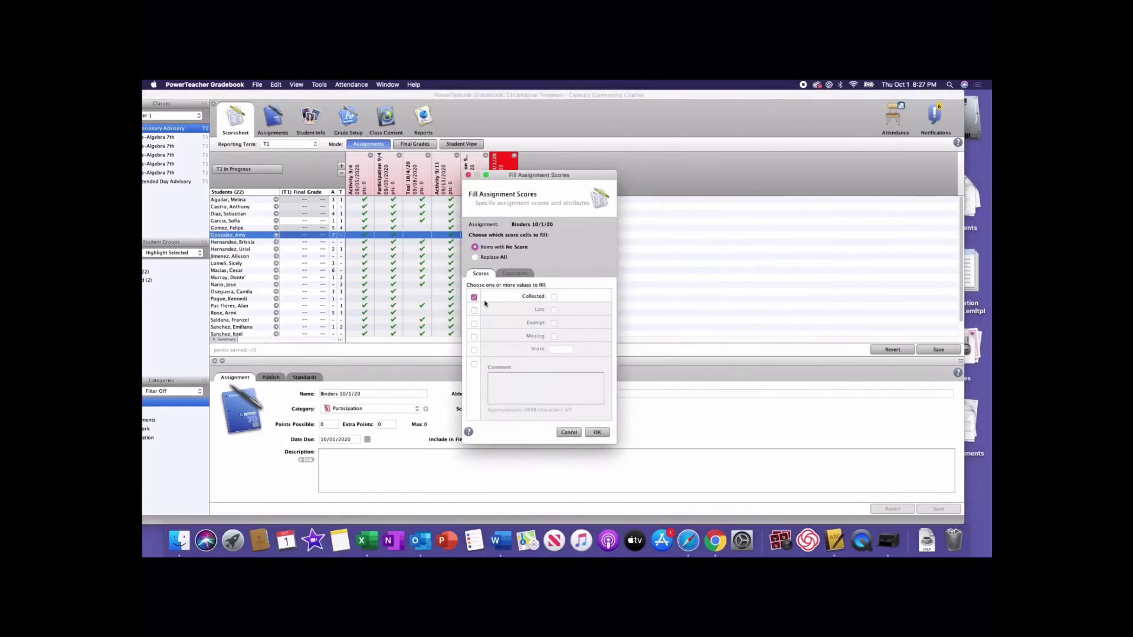
{"action": "left_click", "coordinate": [554, 297]}
{"action": "left_click", "coordinate": [597, 433]}
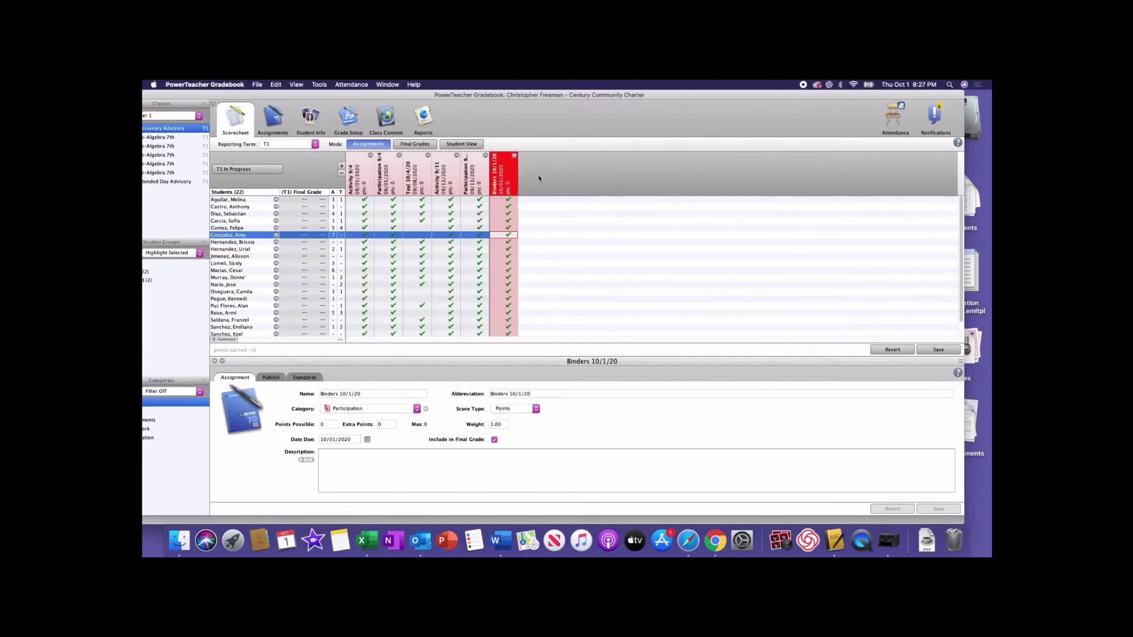
{"action": "left_click", "coordinate": [223, 361]}
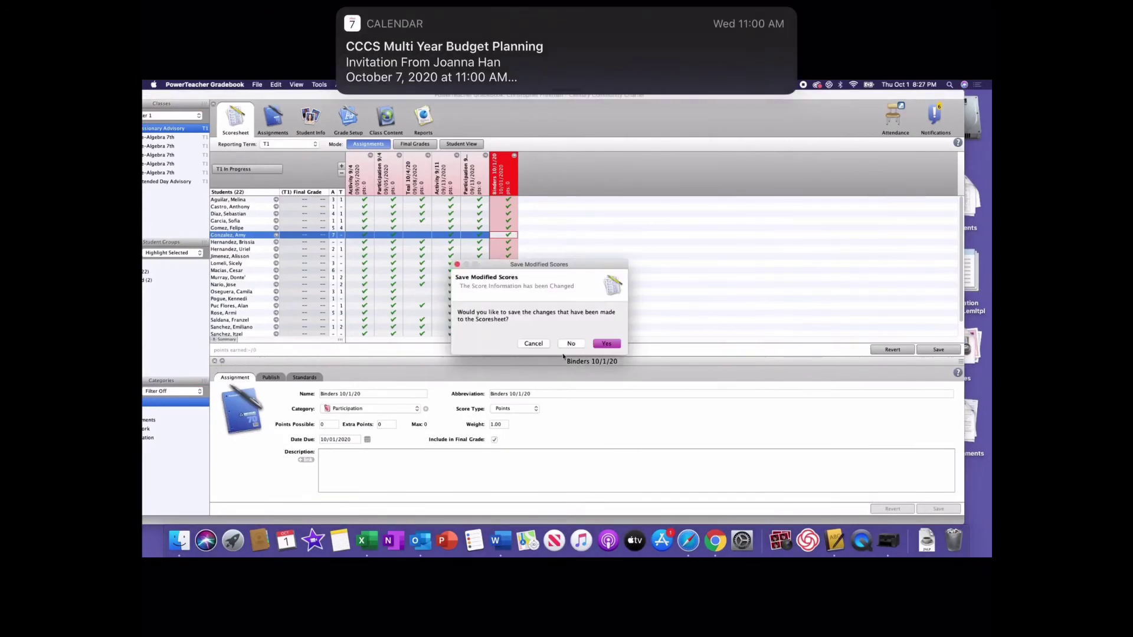
{"action": "left_click", "coordinate": [608, 344]}
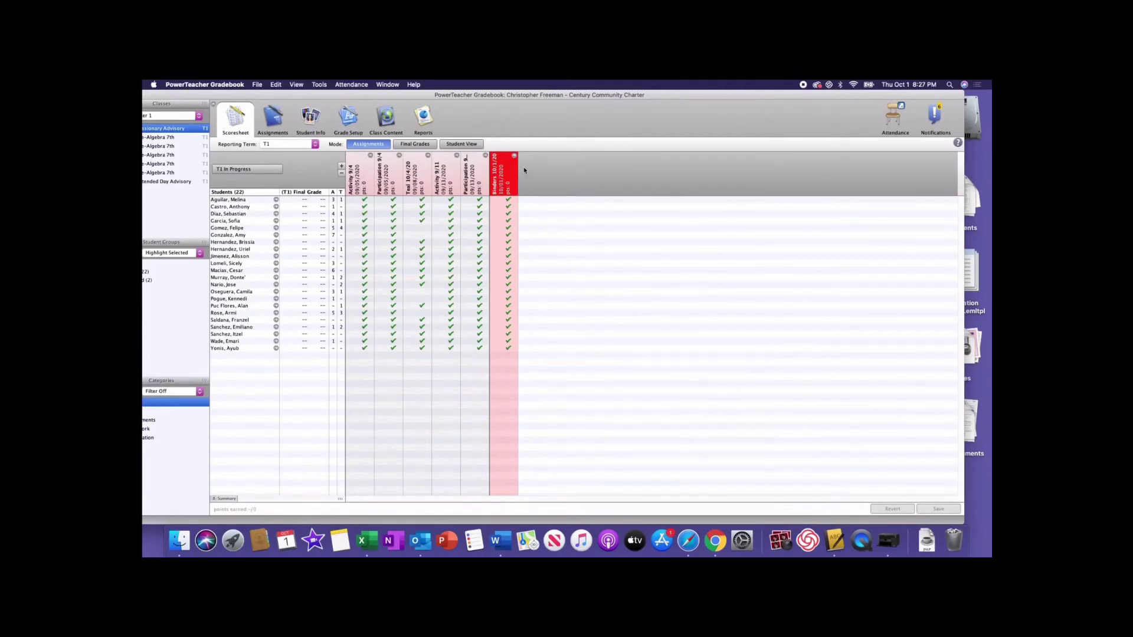
Create and save a new assignment named "uniform 10/1/20" in the Participation category.
{"action": "left_click", "coordinate": [341, 166]}
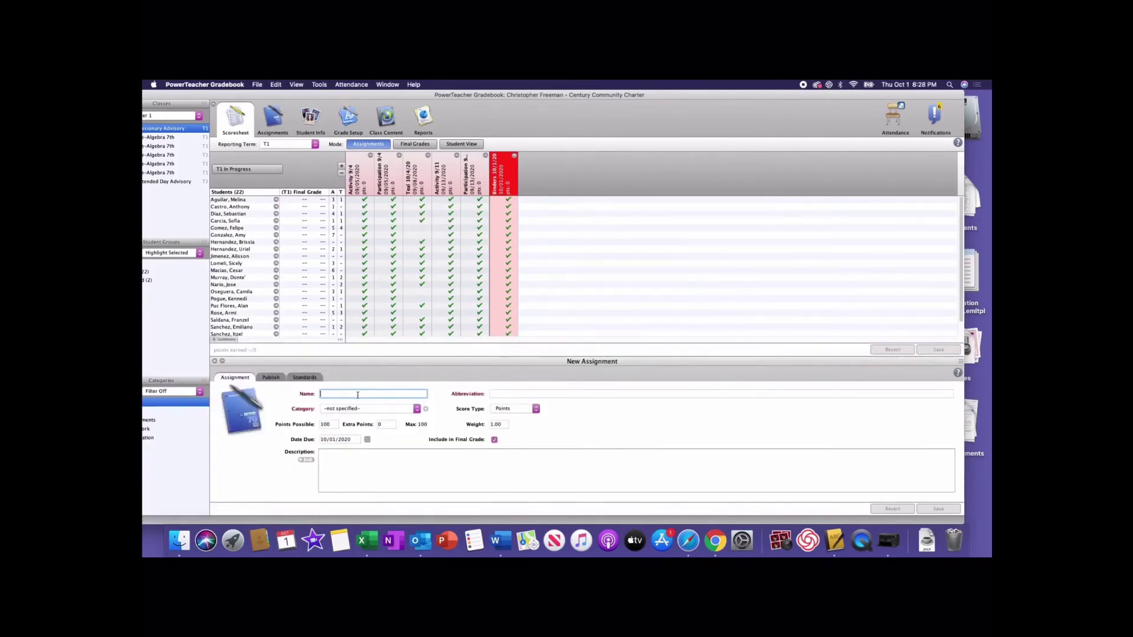
{"action": "type", "text": "uniform"}
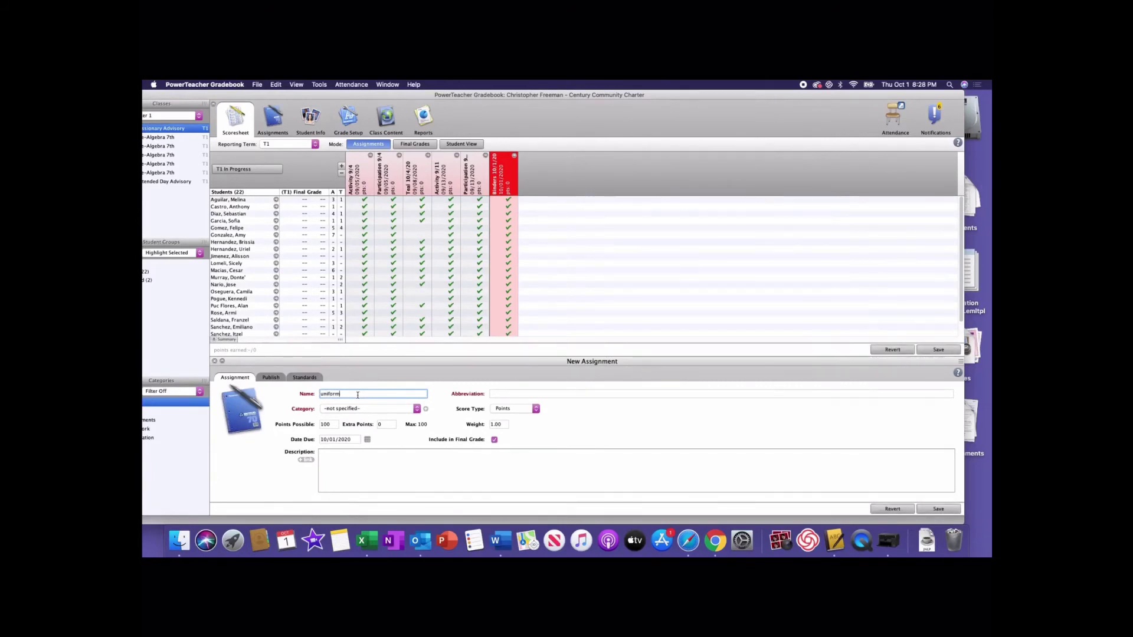
{"action": "type", "text": " 10/1/20"}
{"action": "left_click", "coordinate": [416, 409]}
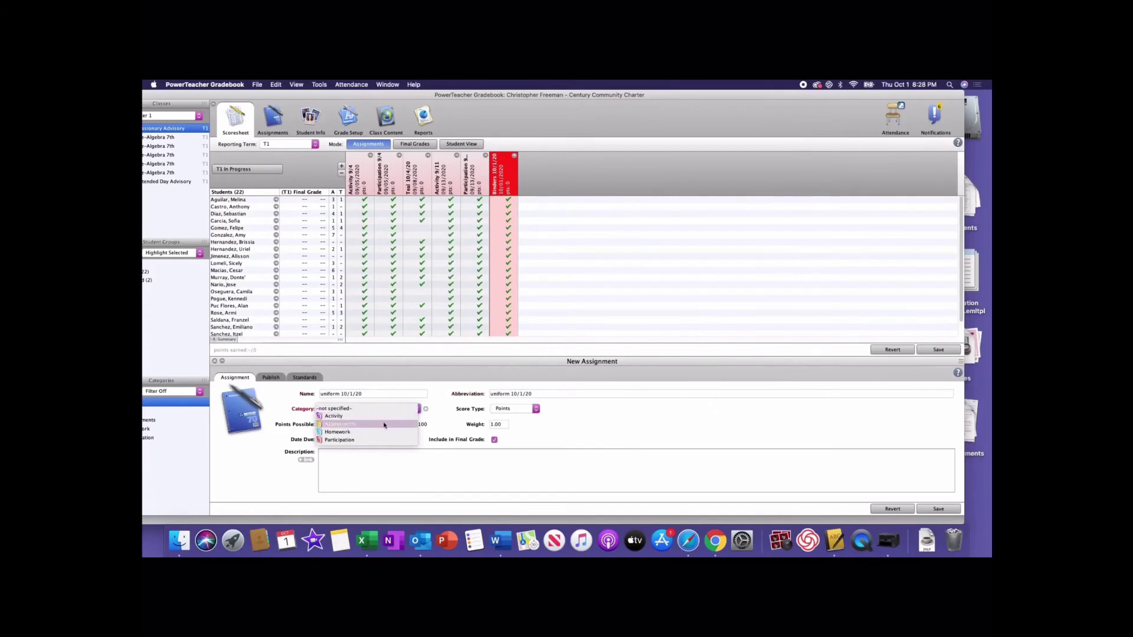
{"action": "left_click", "coordinate": [362, 441]}
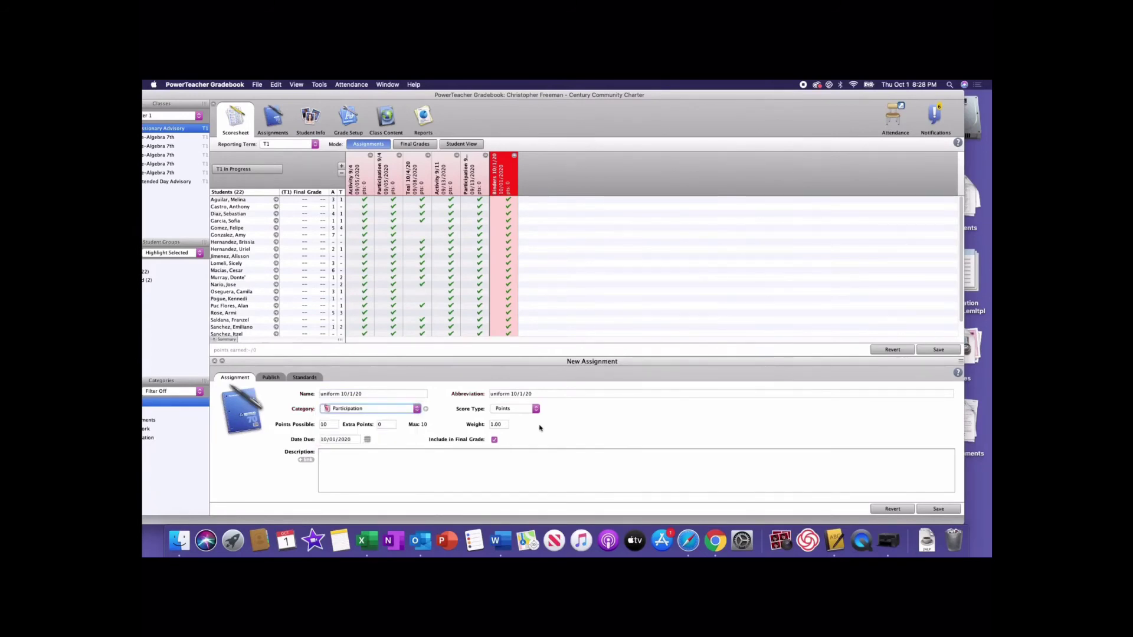
{"action": "left_click", "coordinate": [938, 510]}
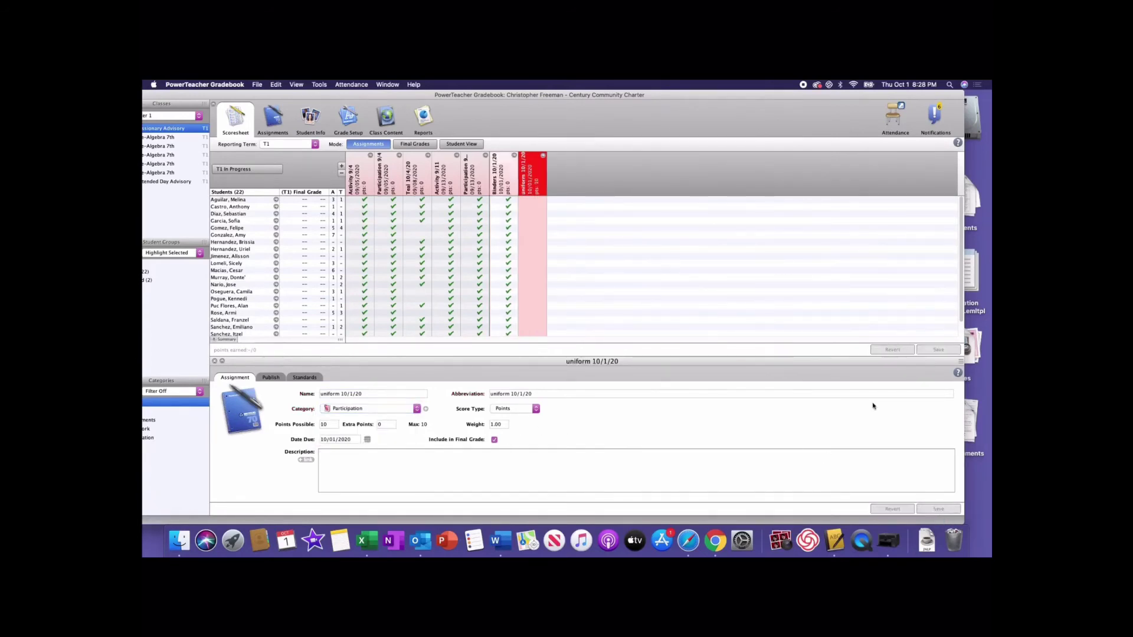
{"action": "right_click", "coordinate": [530, 186]}
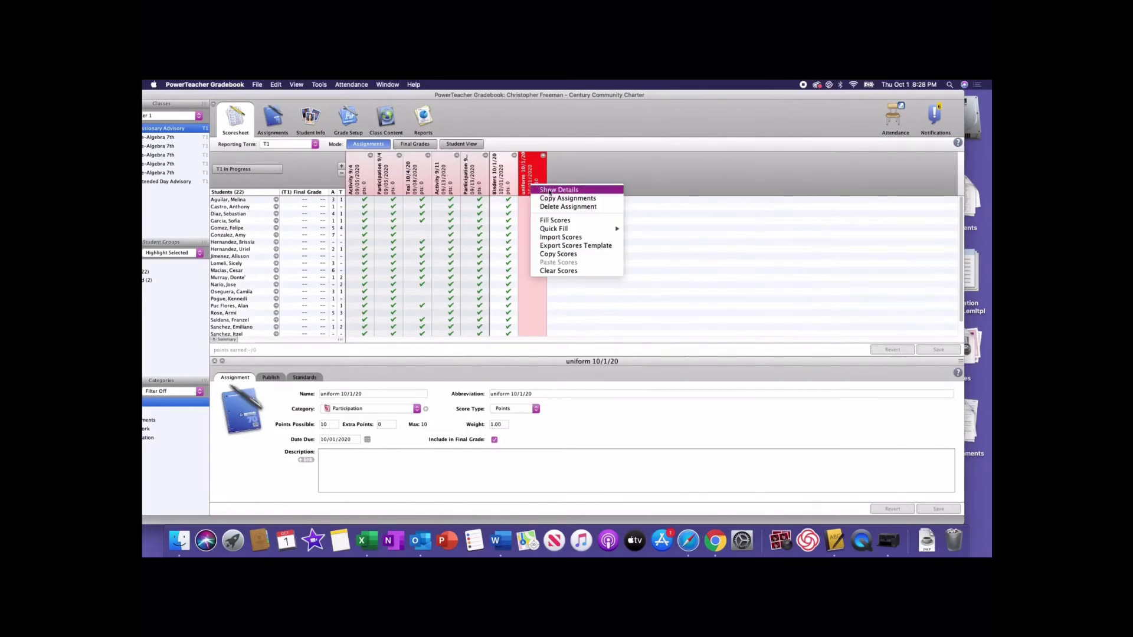
{"action": "left_click", "coordinate": [555, 222]}
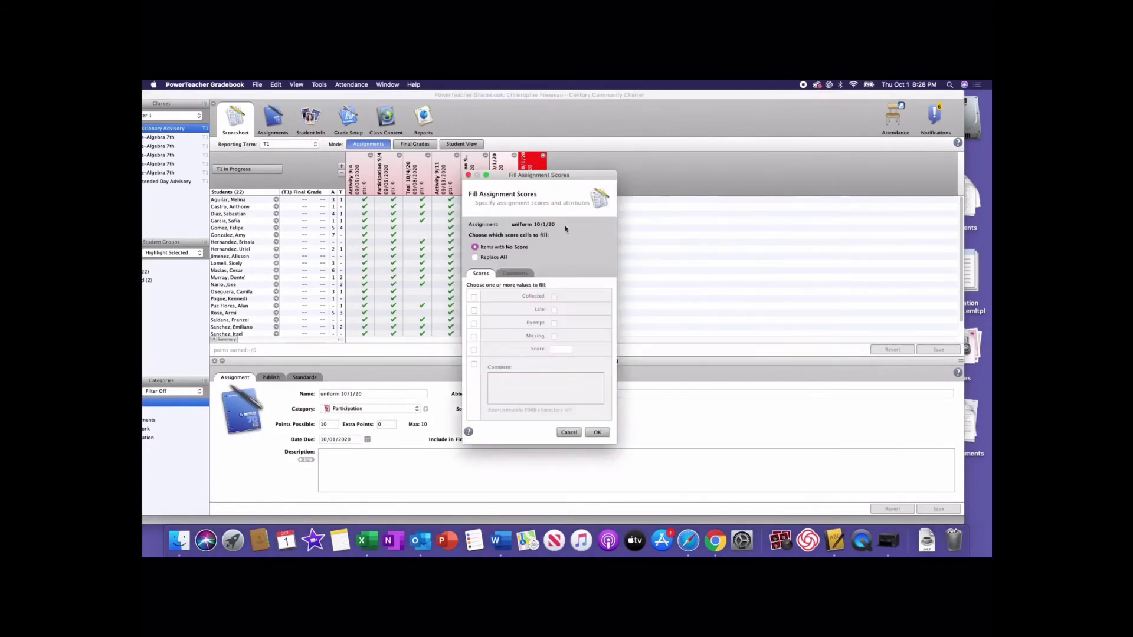
{"action": "left_click", "coordinate": [568, 432]}
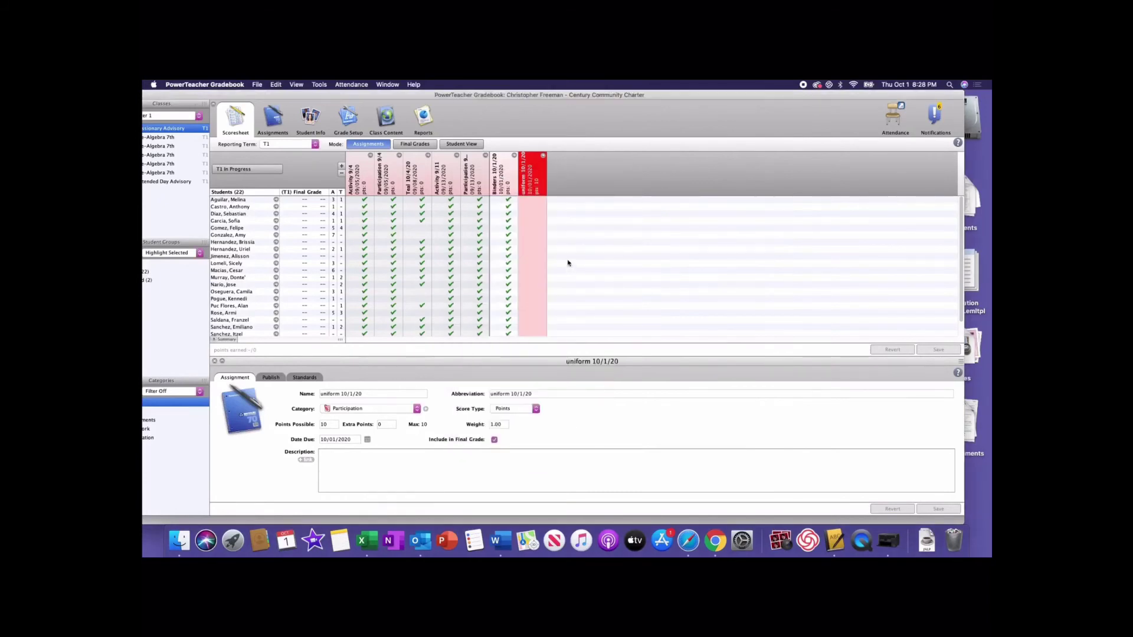
Quick-fill the uniform 10/1/20 assignment with a score of 10 for all students, and clear all of its scores.
{"action": "right_click", "coordinate": [529, 183]}
{"action": "mouse_move", "coordinate": [549, 227]}
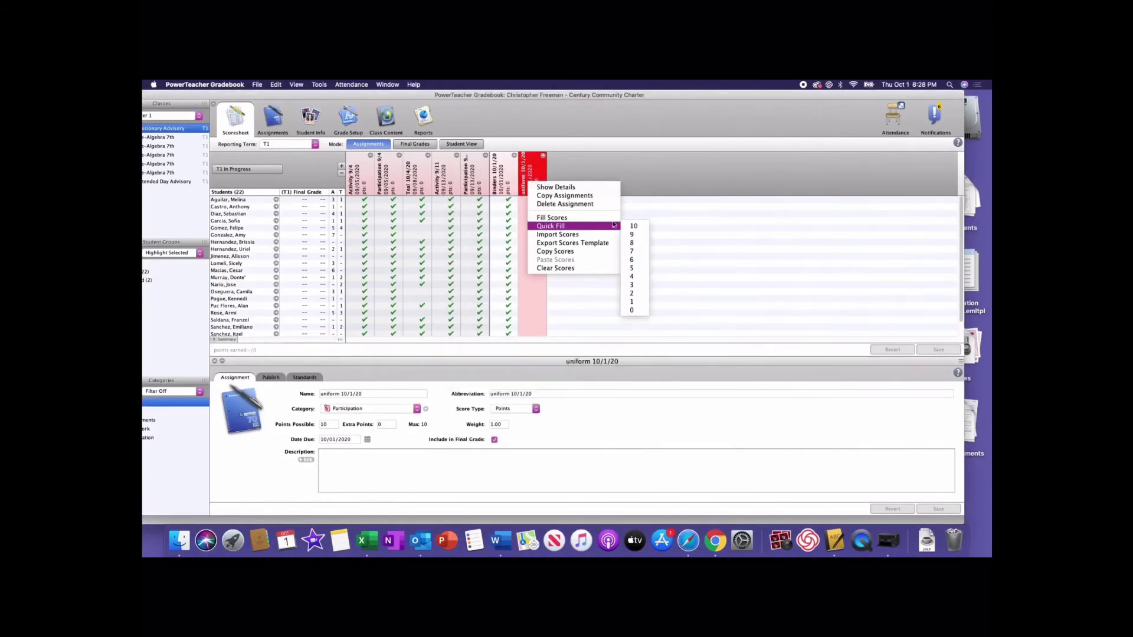
{"action": "left_click", "coordinate": [634, 226]}
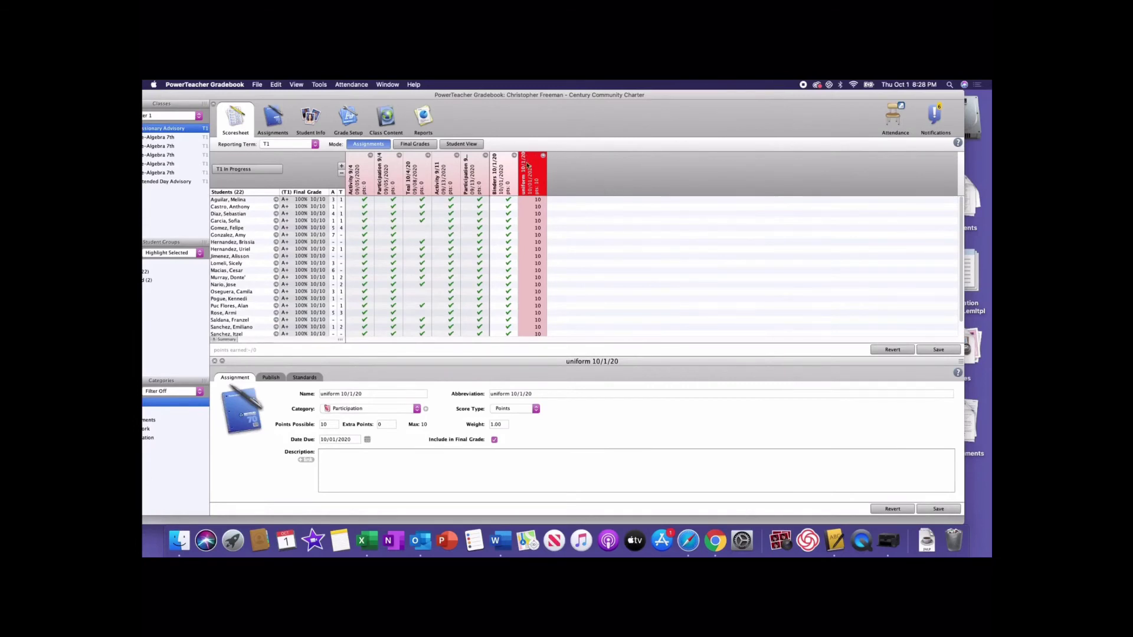
{"action": "mouse_move", "coordinate": [533, 175]}
{"action": "right_click", "coordinate": [537, 190]}
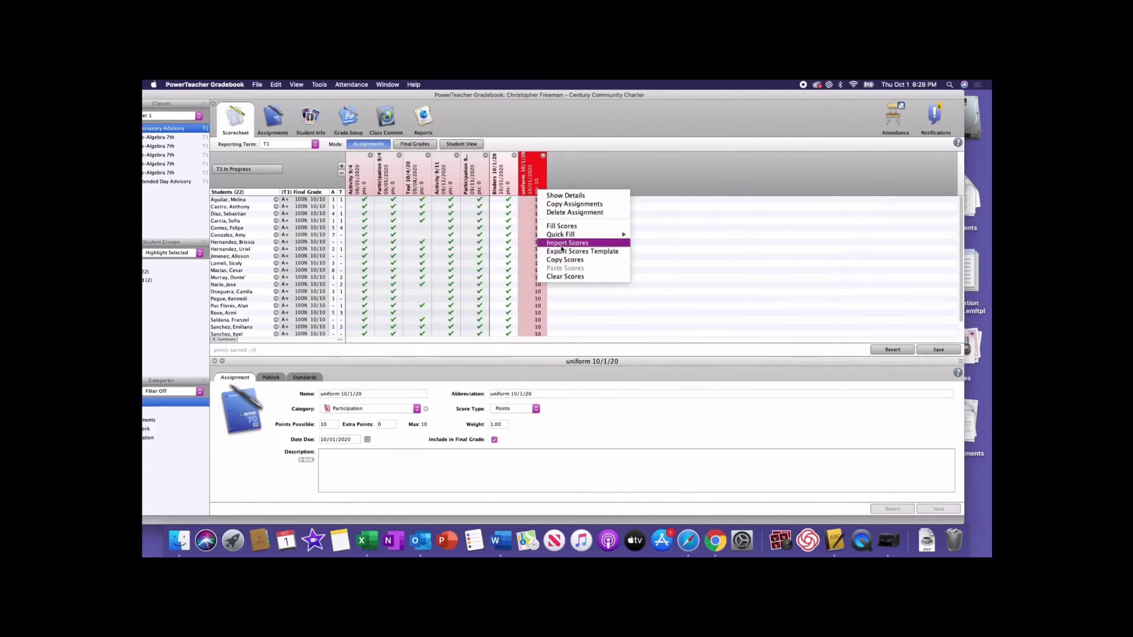
{"action": "left_click", "coordinate": [559, 278]}
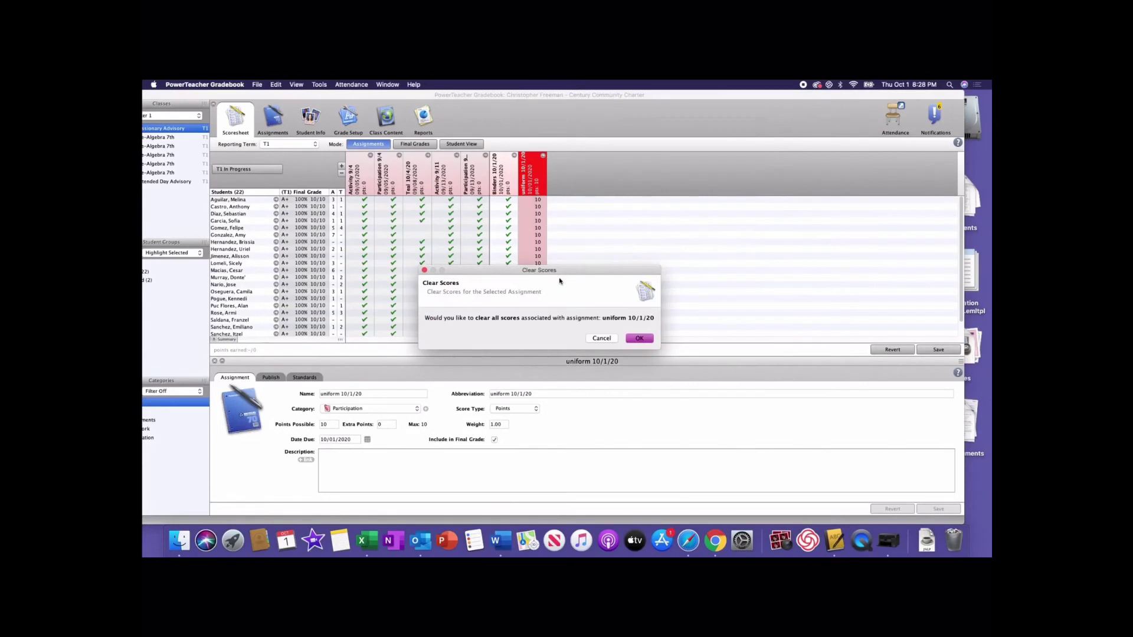
{"action": "left_click", "coordinate": [639, 339]}
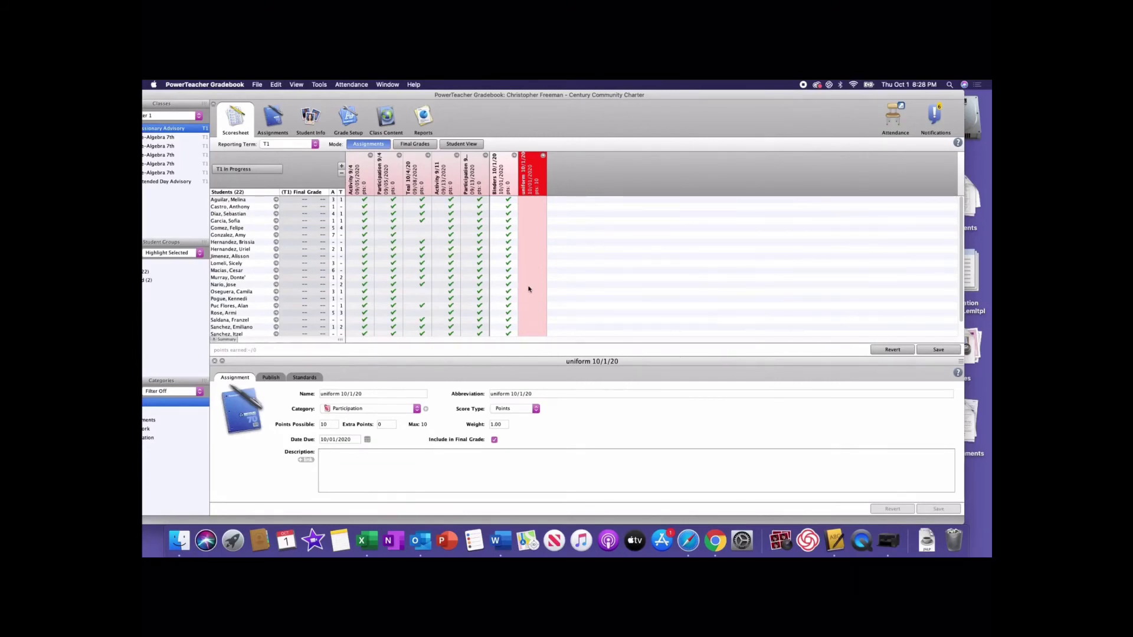
Quick-fill the cleared uniform 10/1/20 column with a score of 10 for every student.
{"action": "right_click", "coordinate": [534, 190]}
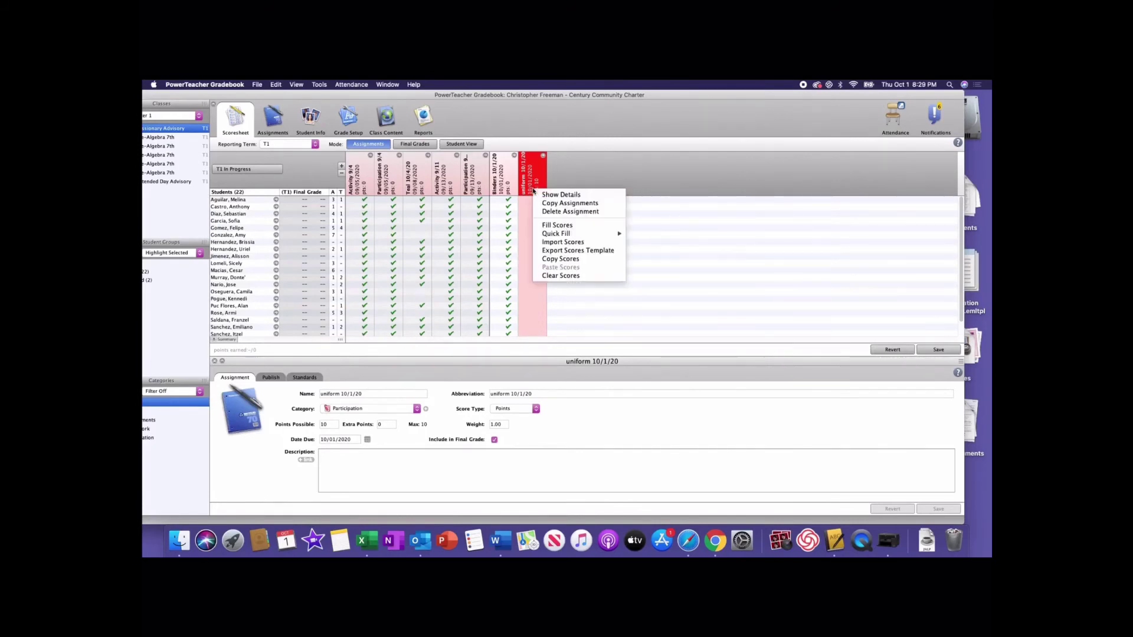
{"action": "mouse_move", "coordinate": [608, 235]}
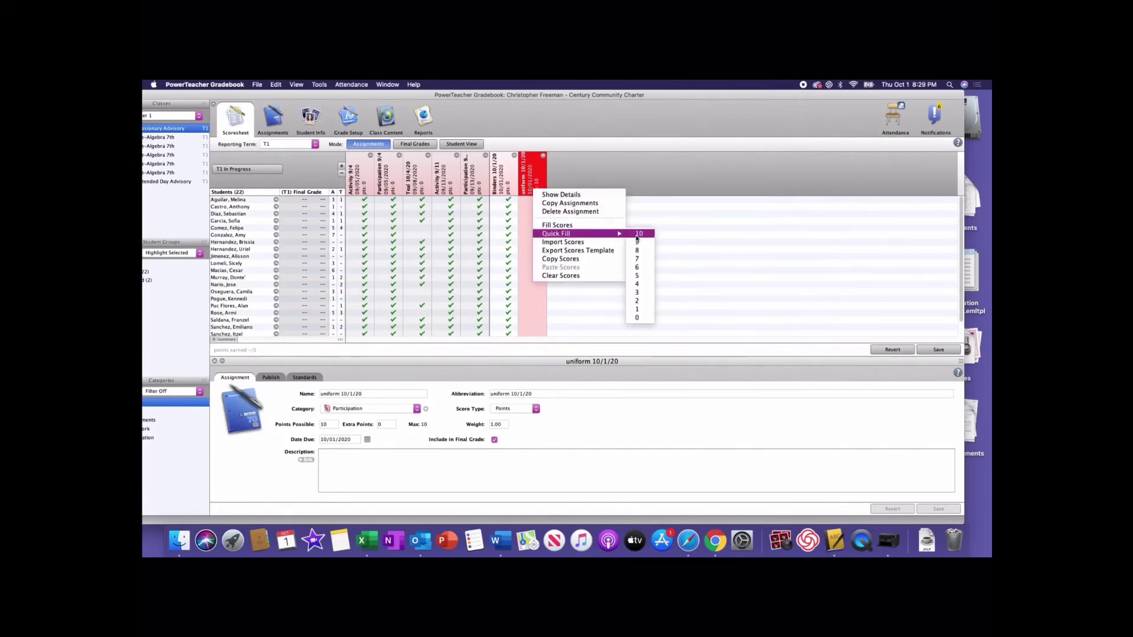
{"action": "left_click", "coordinate": [637, 236]}
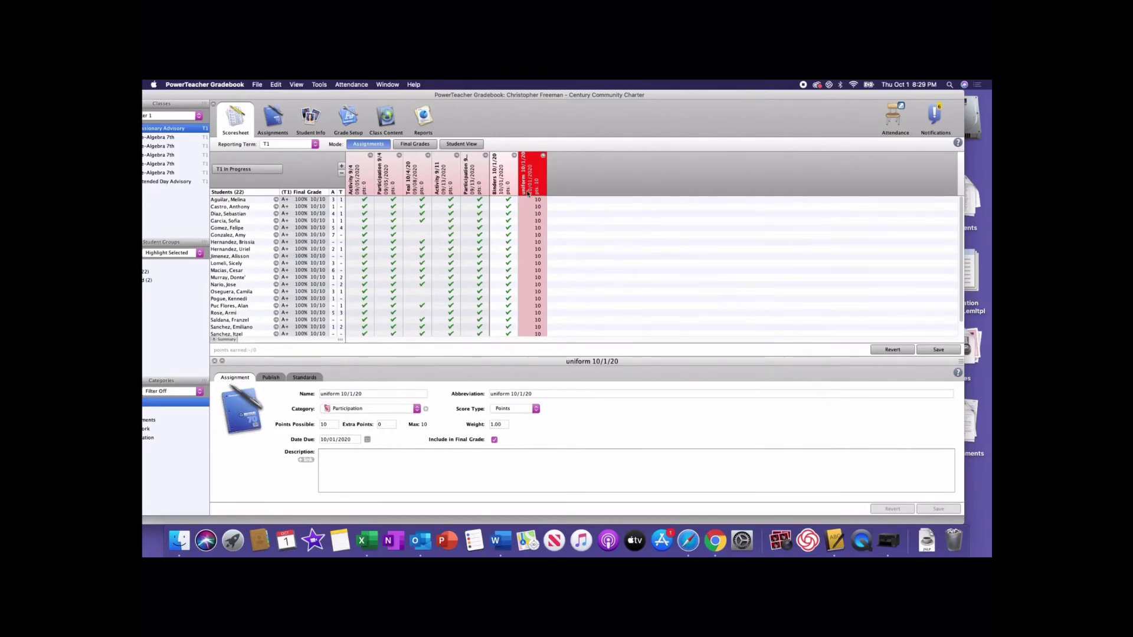
Delete the uniform 10/1/20 assignment from the scoresheet and confirm the deletion.
{"action": "right_click", "coordinate": [531, 159]}
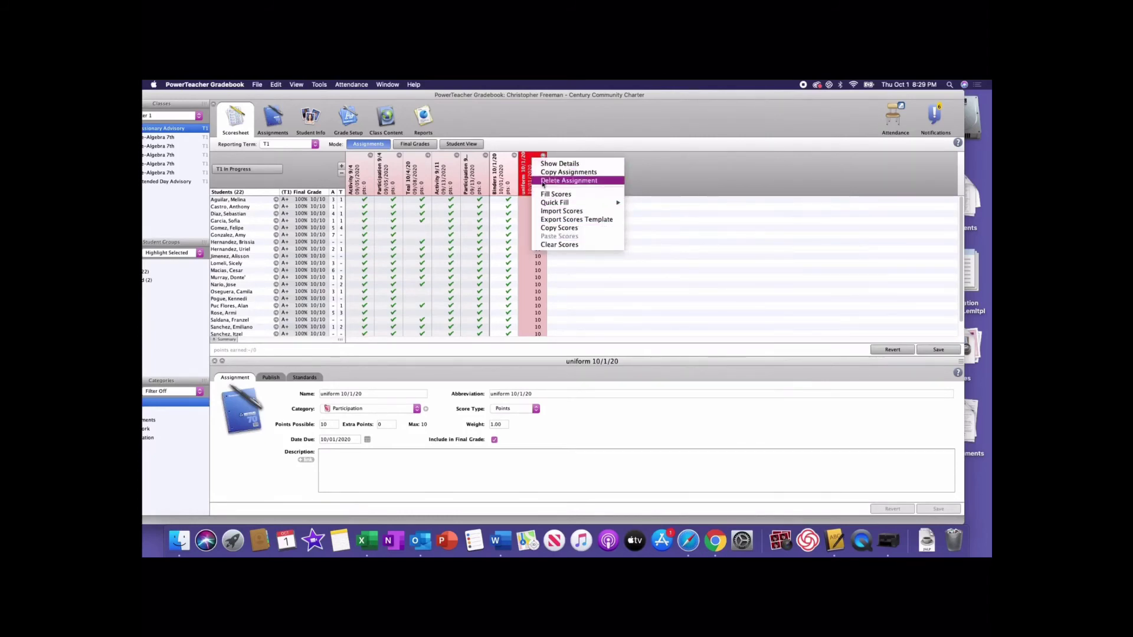
{"action": "left_click", "coordinate": [566, 195]}
{"action": "left_click", "coordinate": [617, 348]}
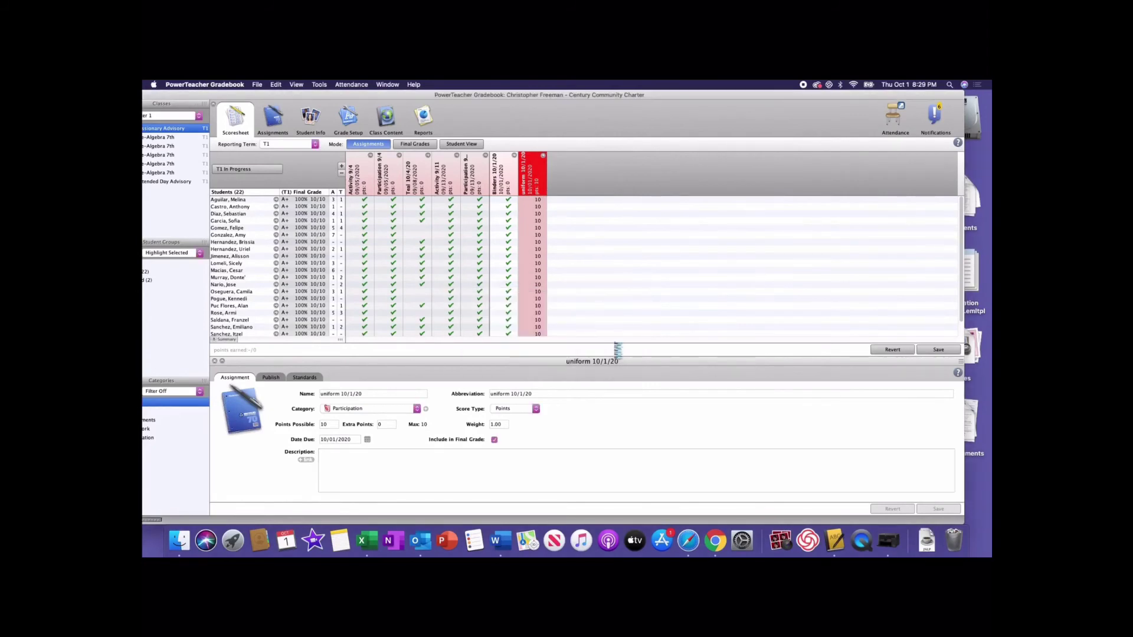
{"action": "left_click", "coordinate": [609, 345]}
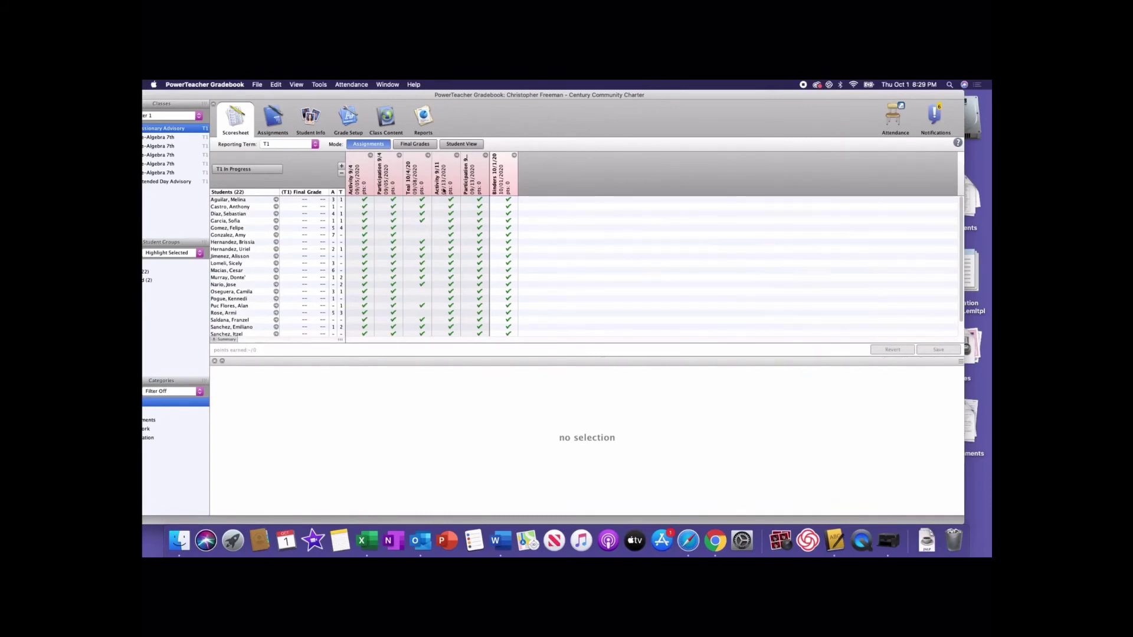
Manually override the first student's T1 final grade with CR in the score inspector and close the inspector.
{"action": "right_click", "coordinate": [303, 202]}
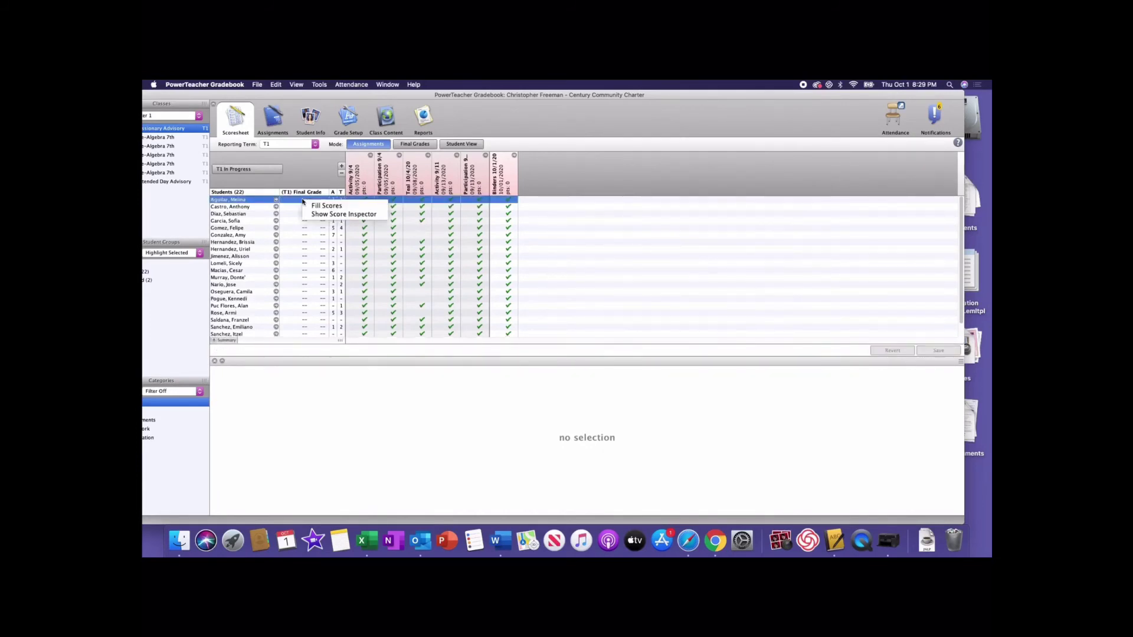
{"action": "left_click", "coordinate": [330, 215]}
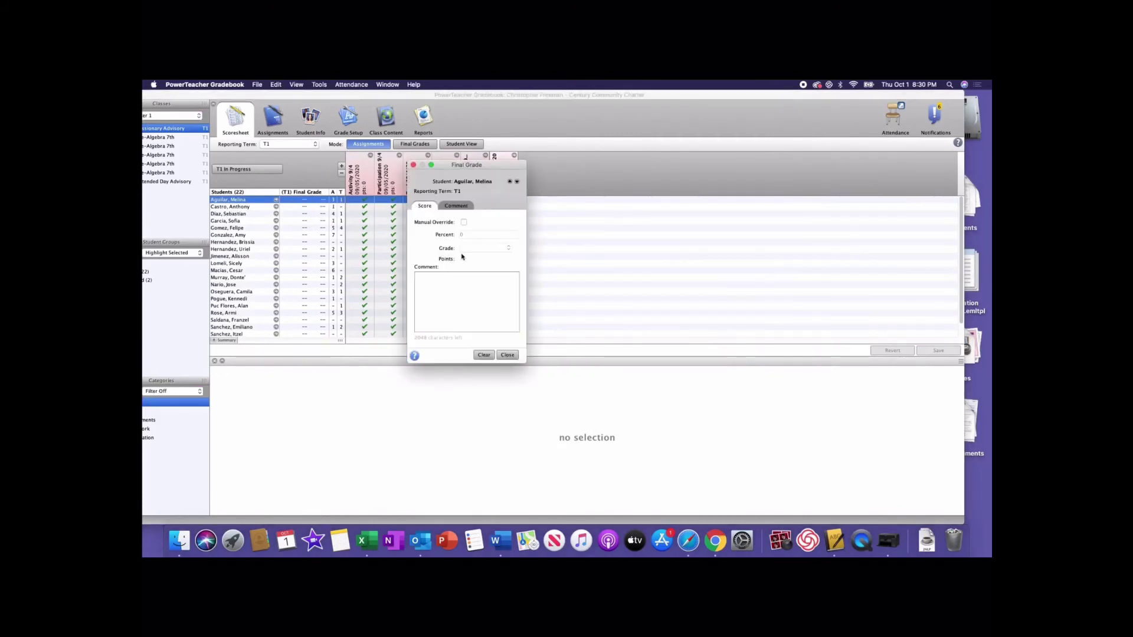
{"action": "left_click", "coordinate": [463, 223]}
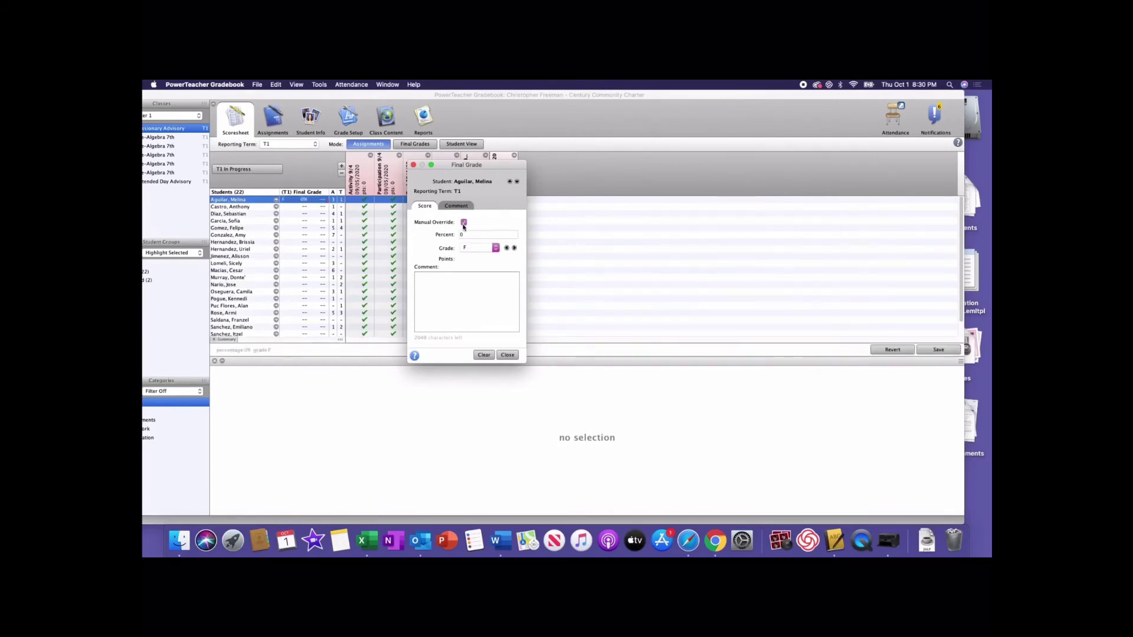
{"action": "left_click", "coordinate": [496, 249]}
{"action": "scroll", "coordinate": [479, 277], "scroll_direction": "down", "scroll_amount": 2}
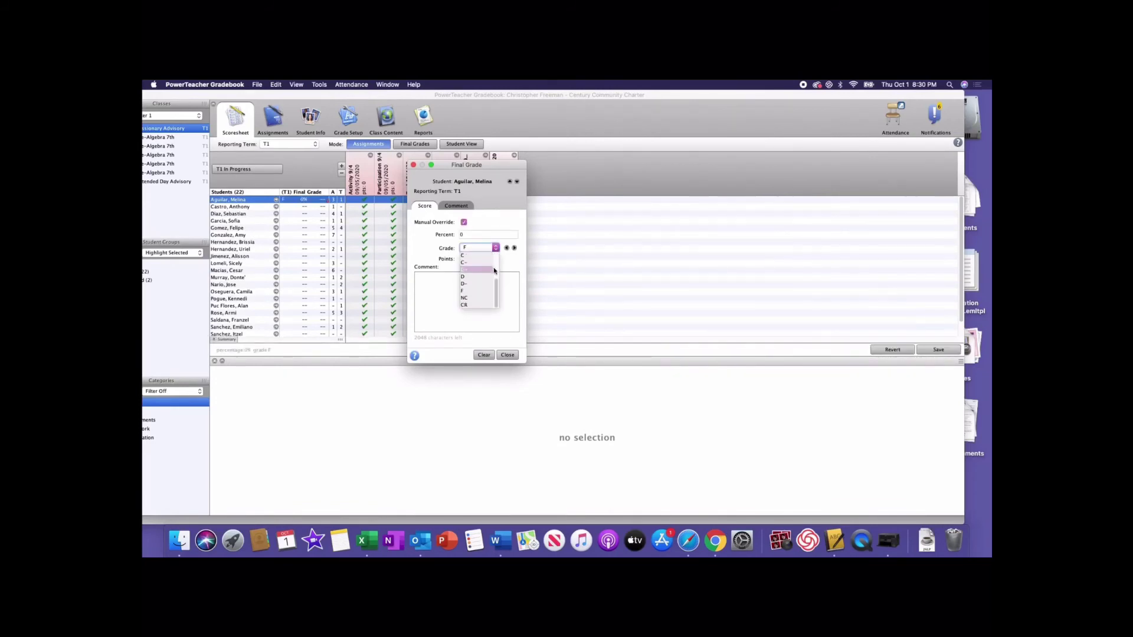
{"action": "left_click", "coordinate": [469, 305]}
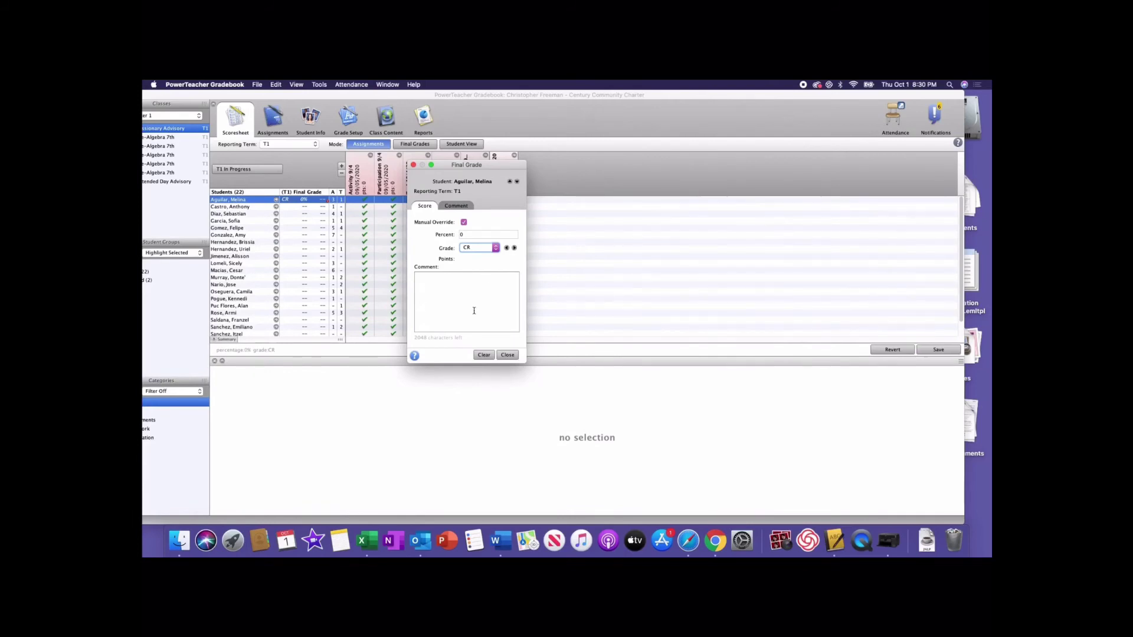
{"action": "left_click", "coordinate": [507, 354]}
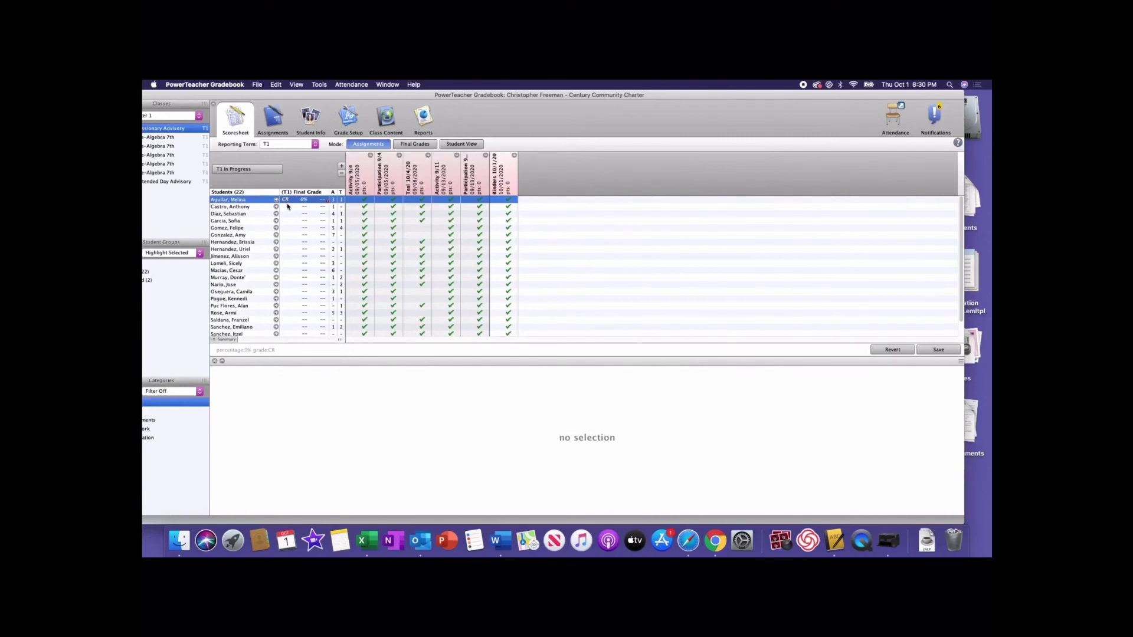
Inspect the score and comment fields of the fifth student's Teal 10/4/20 assignment in the score inspector, and close it.
{"action": "right_click", "coordinate": [421, 229]}
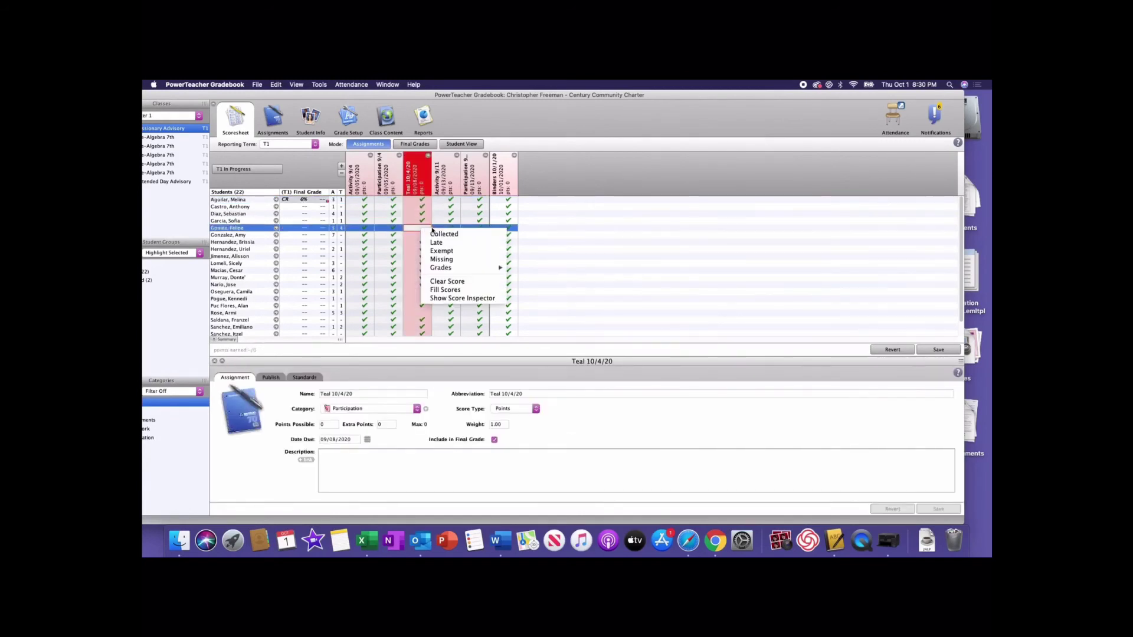
{"action": "left_click", "coordinate": [442, 299]}
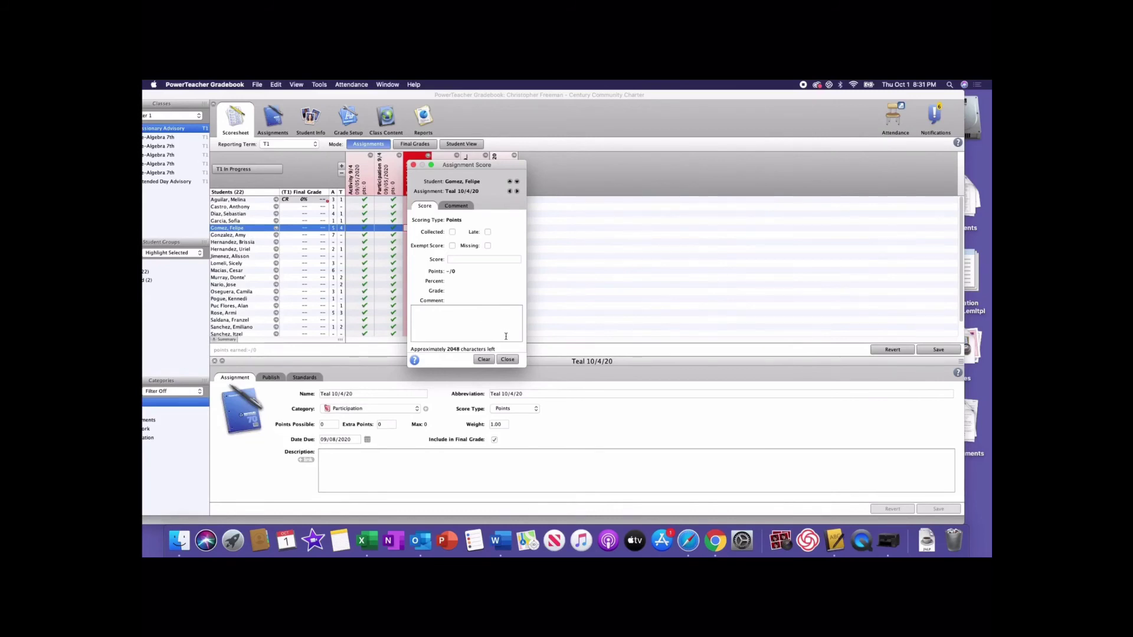
{"action": "left_click", "coordinate": [507, 359]}
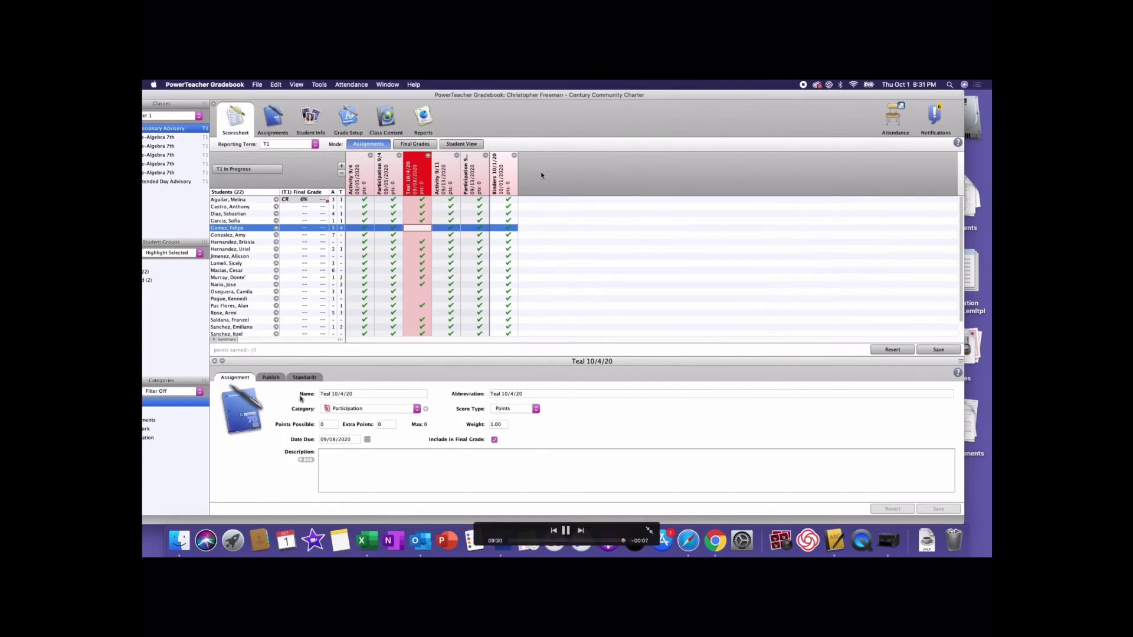
{"action": "mouse_move", "coordinate": [560, 82]}
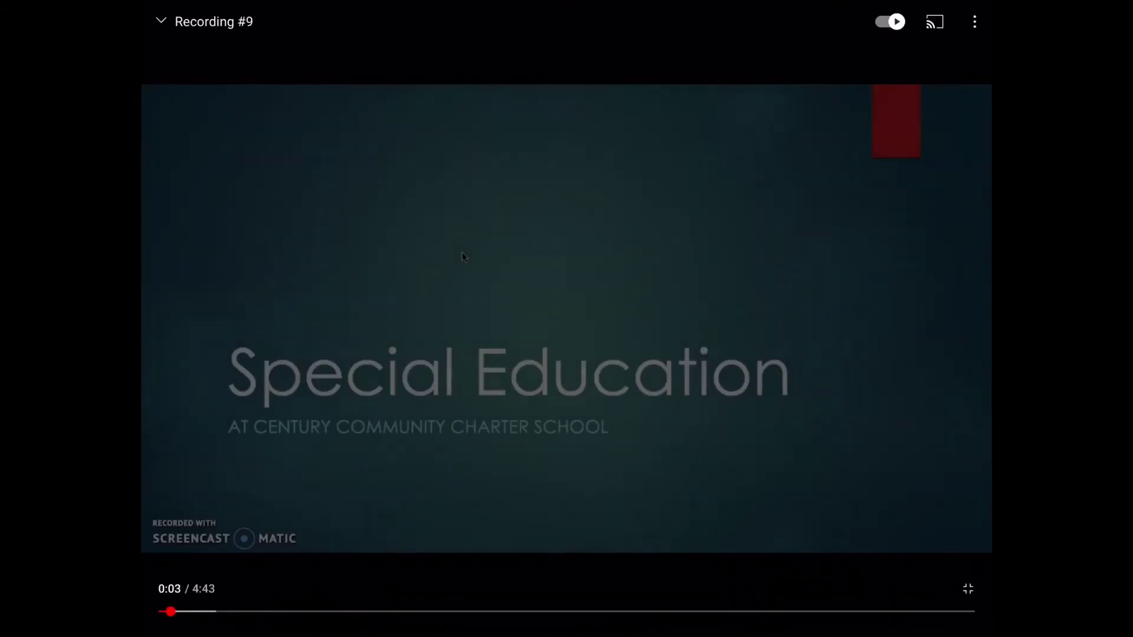
{"action": "key", "text": "XF86AudioRaiseVolume"}
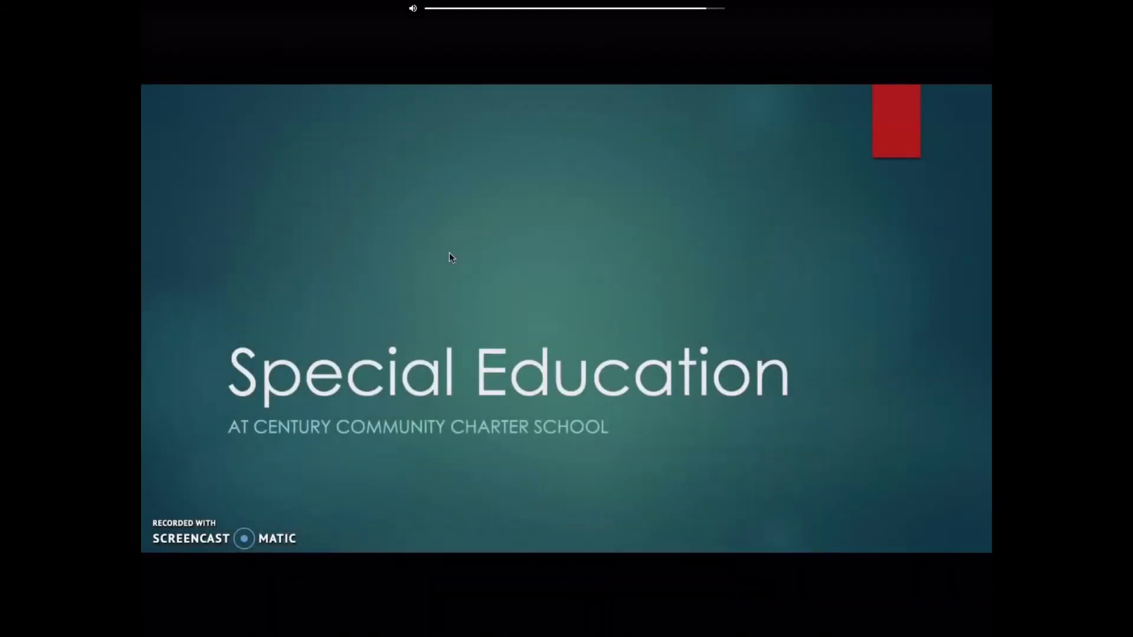